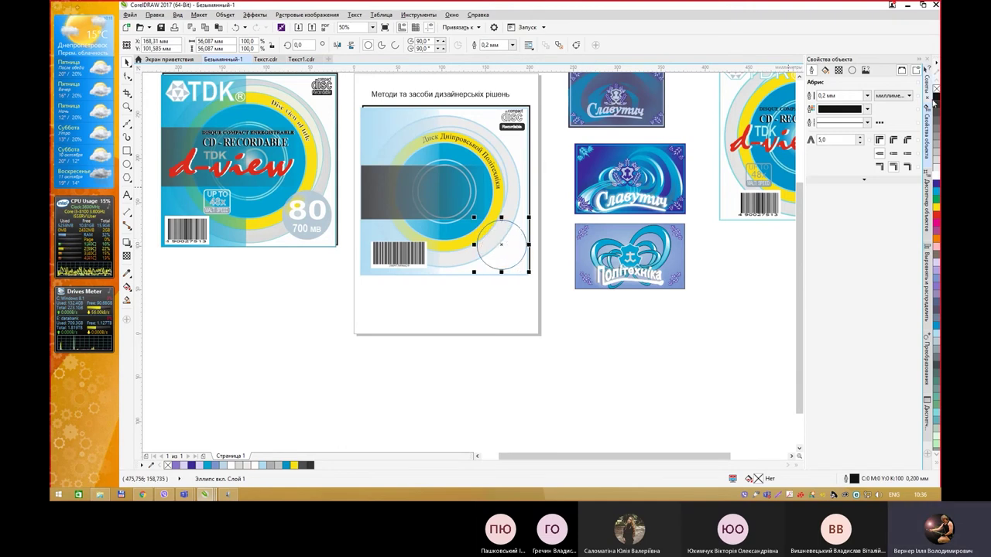
Remove the outline of the circle in the cover's lower corner and fill it with light blue C41 M16 Y6 K1.
{"action": "right_click", "coordinate": [936, 89]}
{"action": "right_click", "coordinate": [937, 90]}
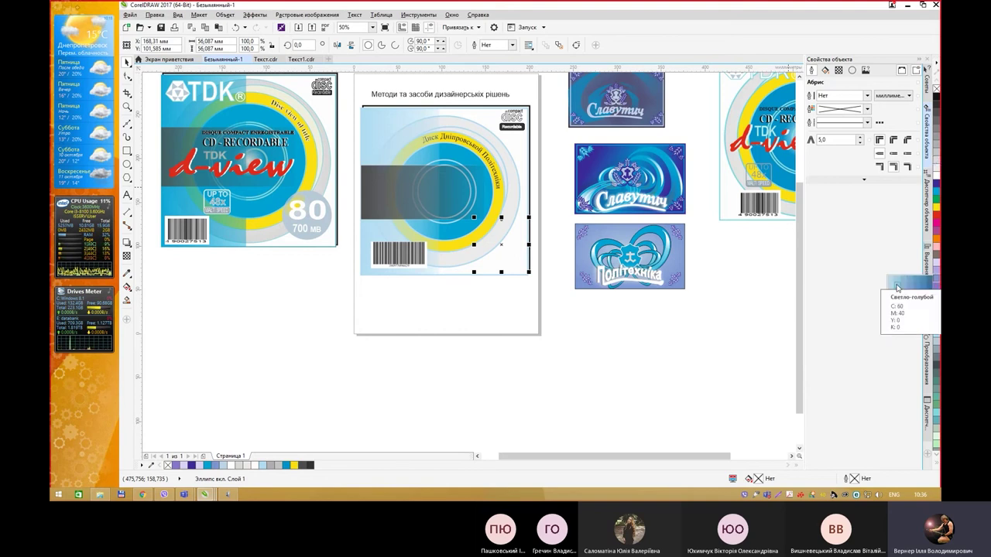
{"action": "left_click", "coordinate": [897, 288]}
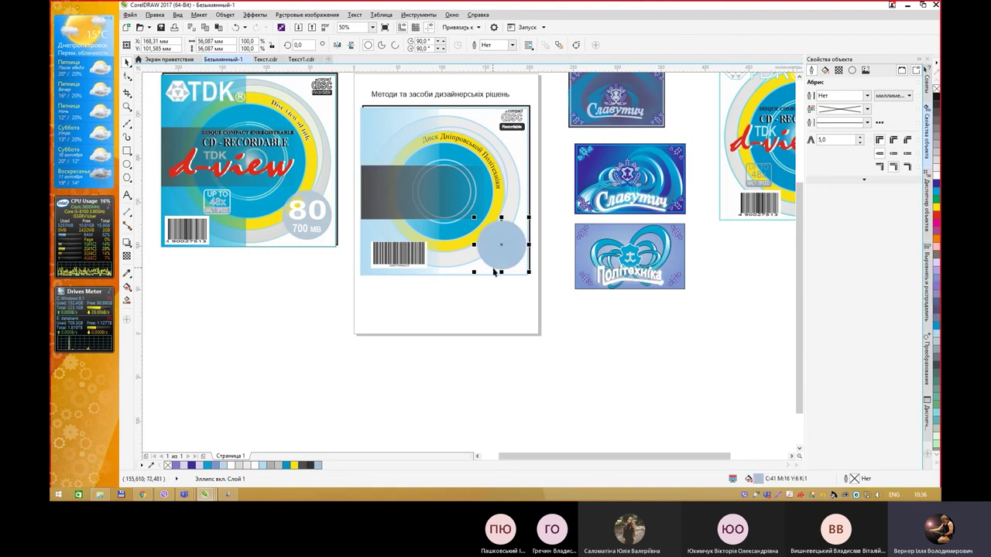
{"action": "scroll", "coordinate": [496, 271], "scroll_direction": "up", "scroll_amount": 2}
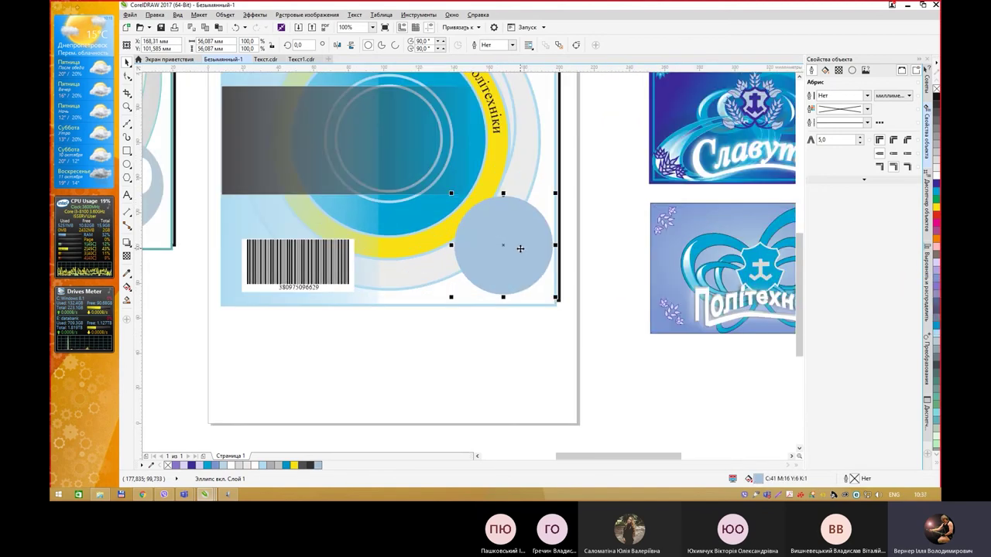
{"action": "scroll", "coordinate": [520, 248], "scroll_direction": "down", "scroll_amount": 2}
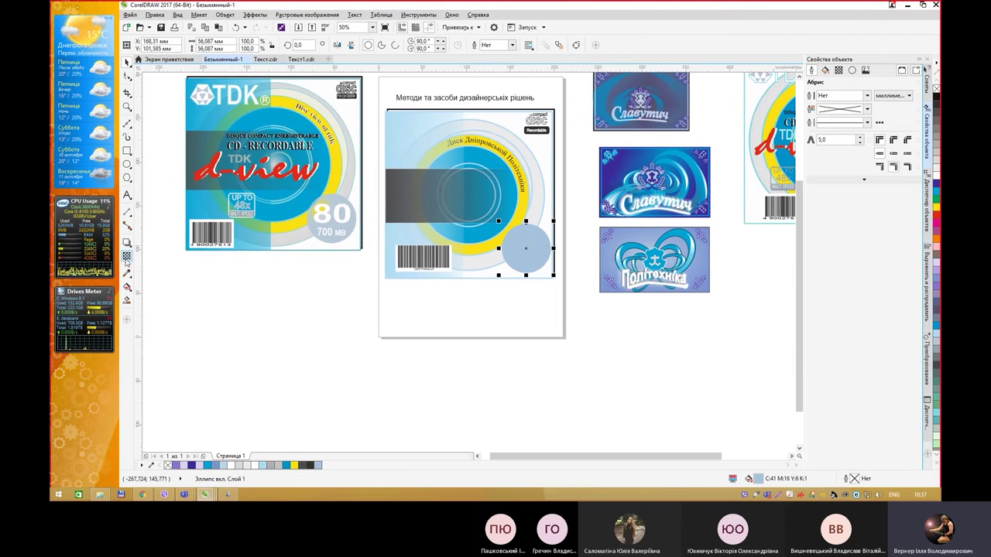
Apply a gradient transparency to the light blue circle and shift it slightly up and left, away from the cover's corner.
{"action": "left_click", "coordinate": [127, 256]}
{"action": "left_click_drag", "start_coordinate": [521, 250], "coordinate": [469, 204]}
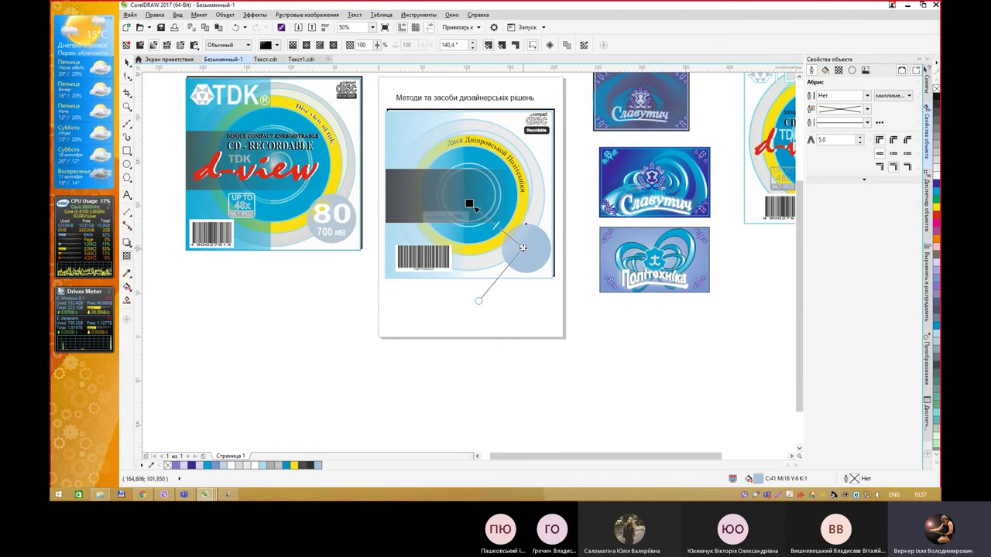
{"action": "left_click_drag", "start_coordinate": [522, 247], "coordinate": [525, 249]}
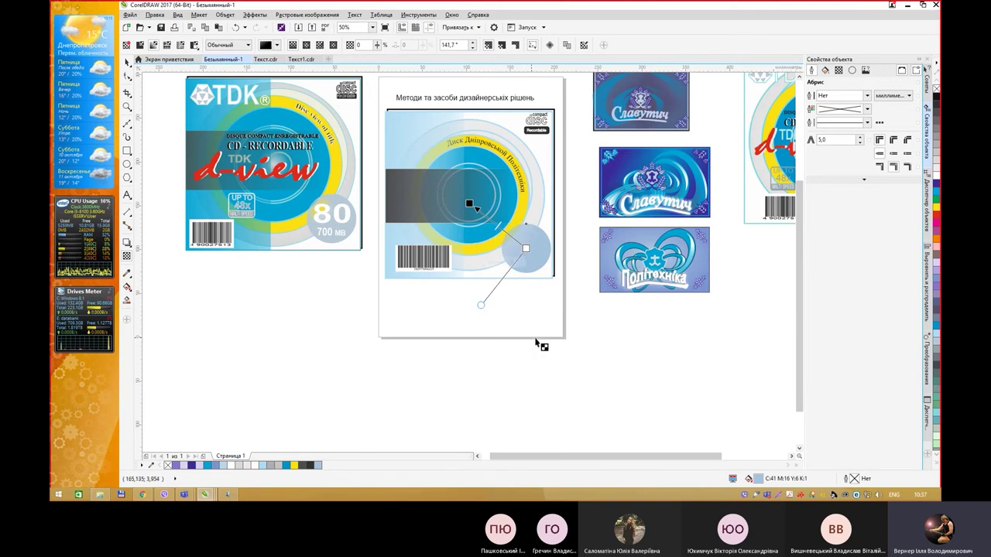
{"action": "left_click", "coordinate": [599, 316]}
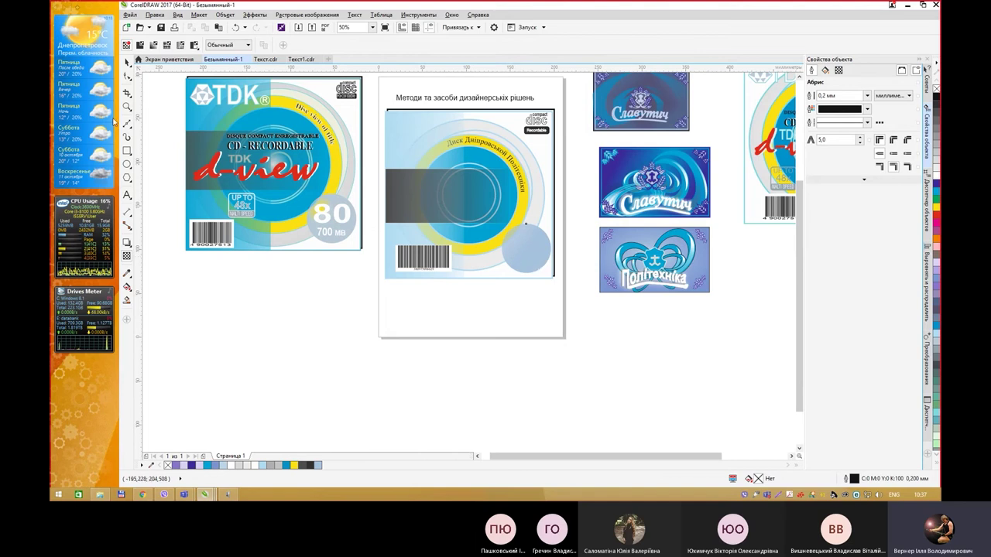
{"action": "left_click", "coordinate": [127, 63]}
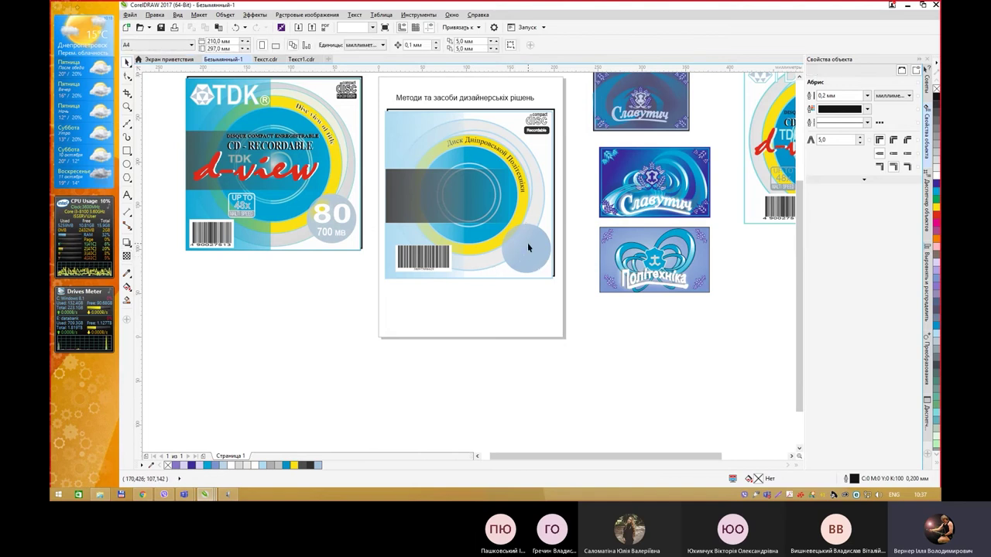
{"action": "left_click_drag", "start_coordinate": [528, 245], "coordinate": [521, 239]}
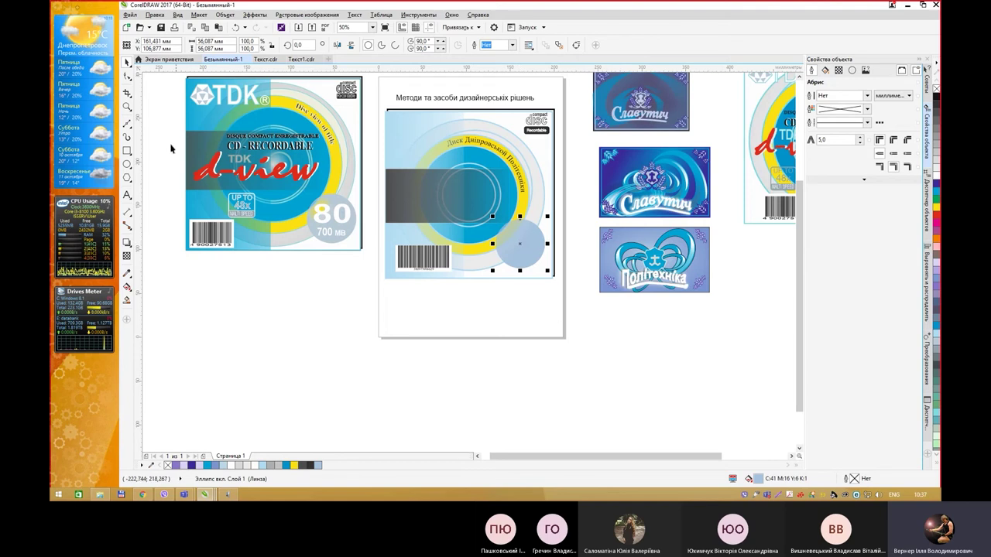
Add the text 80 in Arial, centre it on the light blue circle and enlarge it to about 80 pt.
{"action": "left_click", "coordinate": [127, 194]}
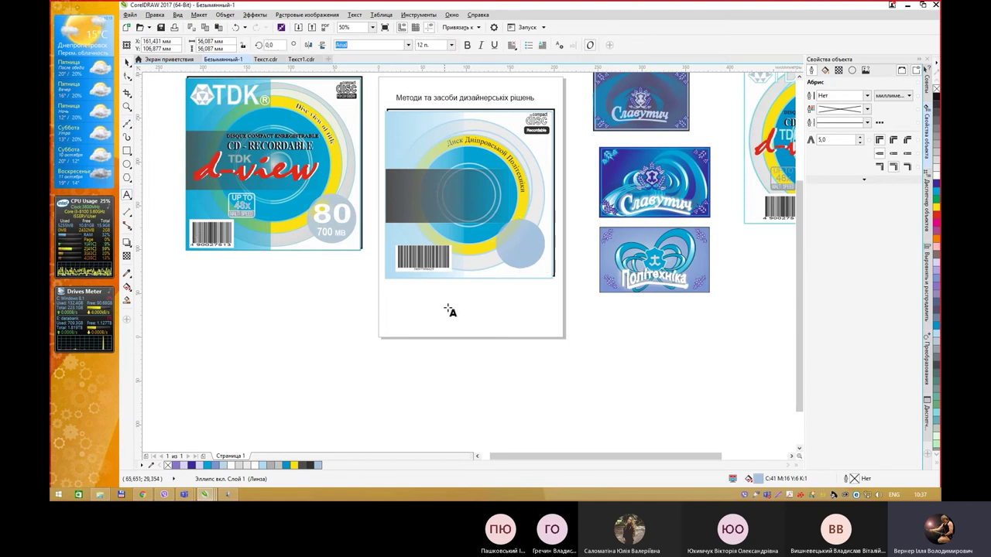
{"action": "left_click", "coordinate": [456, 303]}
{"action": "type", "text": "80"}
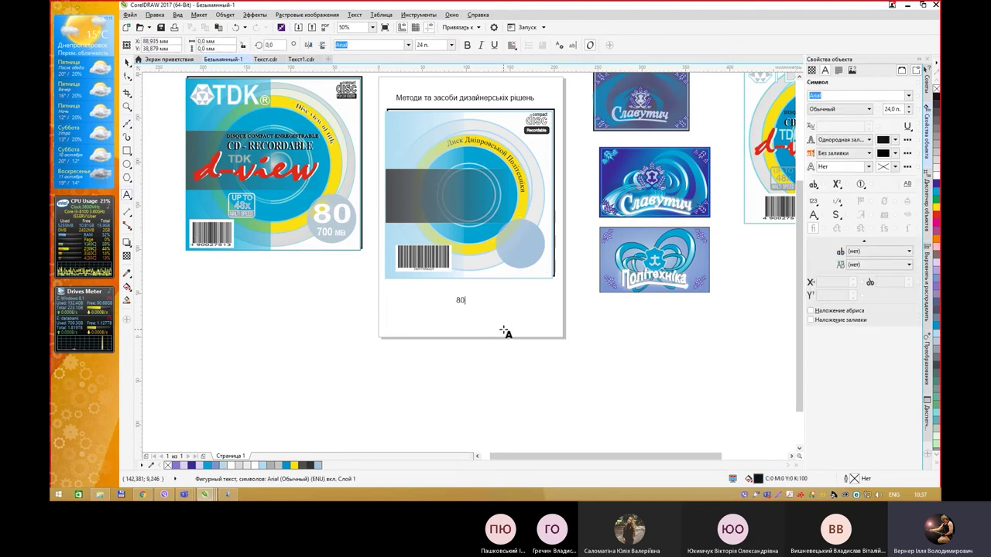
{"action": "key", "text": "Escape"}
{"action": "left_click", "coordinate": [130, 67]}
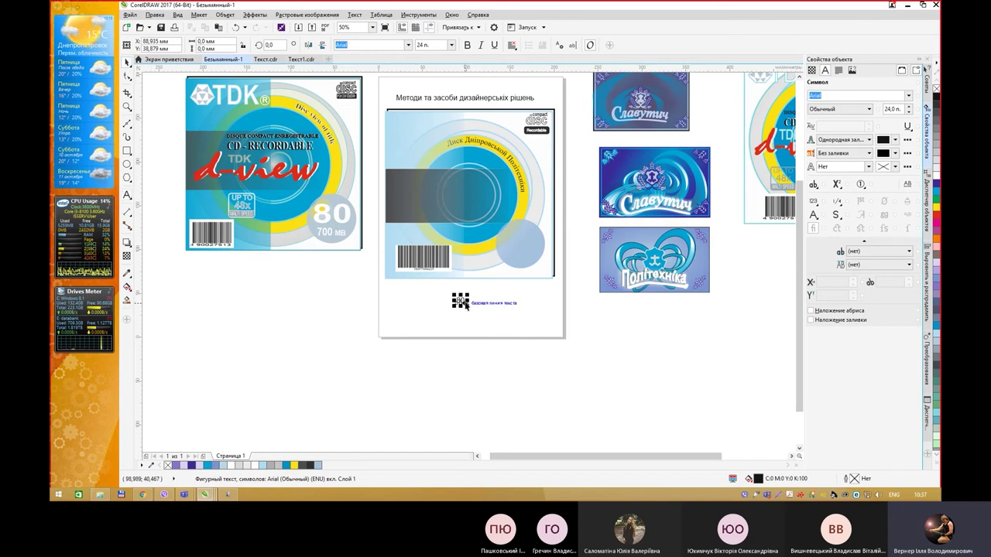
{"action": "left_click_drag", "start_coordinate": [465, 304], "coordinate": [523, 243]}
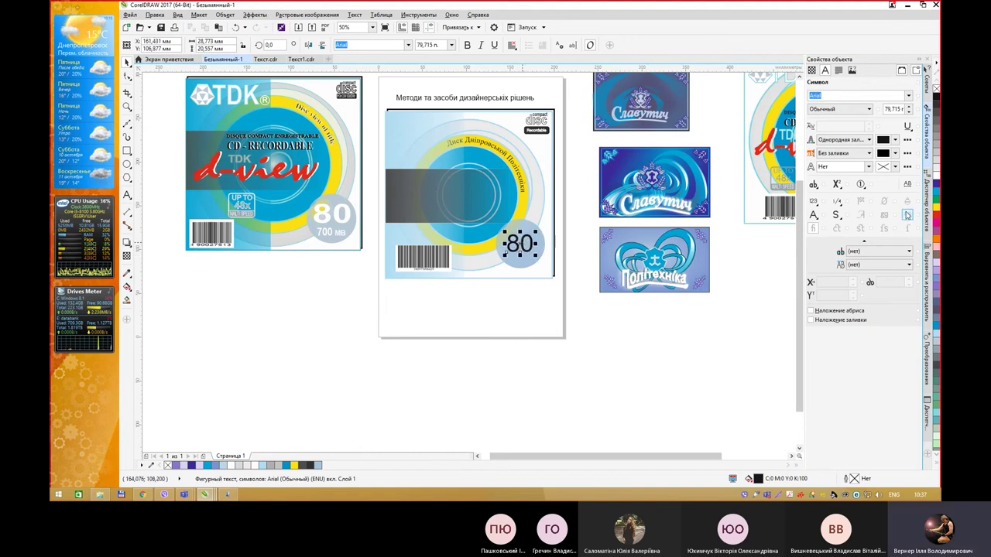
Give the 80 text a white fill and white outline, and make it bold.
{"action": "left_click", "coordinate": [934, 179]}
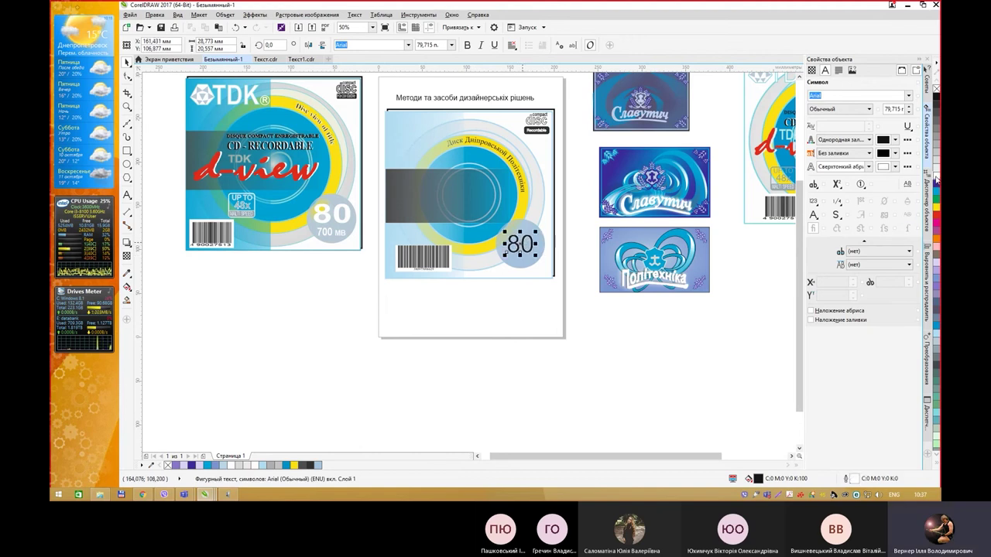
{"action": "right_click", "coordinate": [935, 179]}
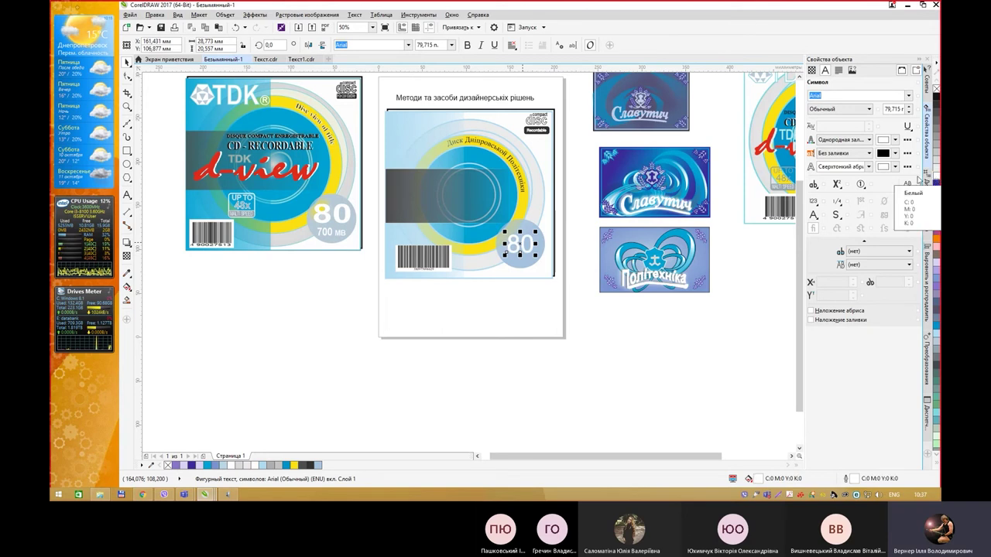
{"action": "left_click", "coordinate": [467, 44]}
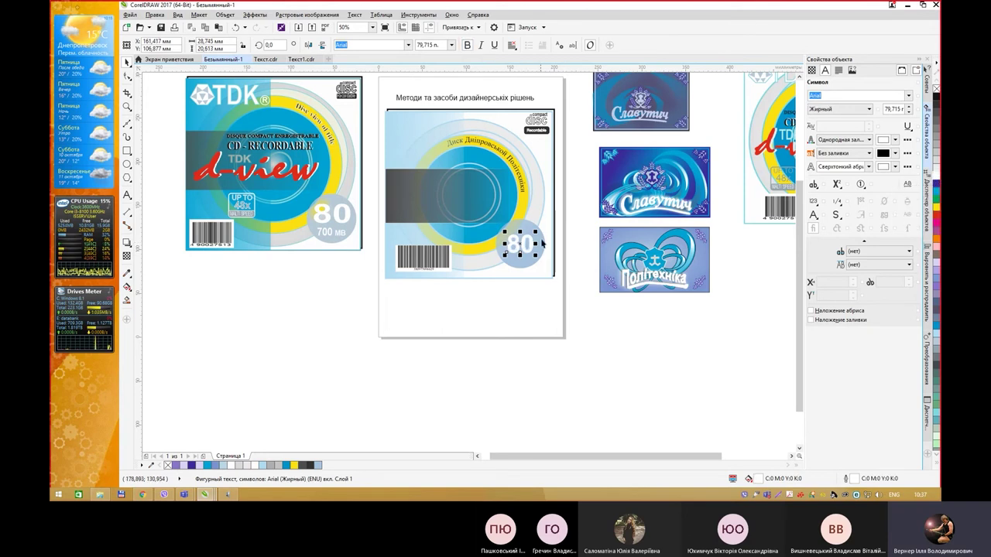
Enlarge the 80 text to about 91 pt and place it slightly above the circle's centre.
{"action": "mouse_move", "coordinate": [519, 230]}
{"action": "left_mouse_down"}
{"action": "mouse_move", "coordinate": [545, 259]}
{"action": "mouse_move", "coordinate": [526, 245]}
{"action": "left_mouse_up"}
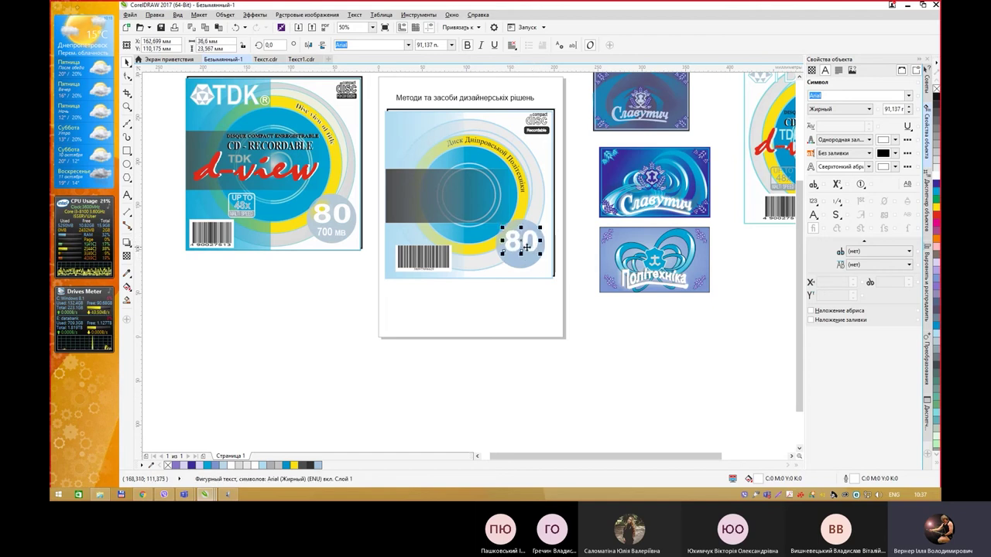
{"action": "left_click", "coordinate": [534, 271]}
{"action": "left_click", "coordinate": [523, 299]}
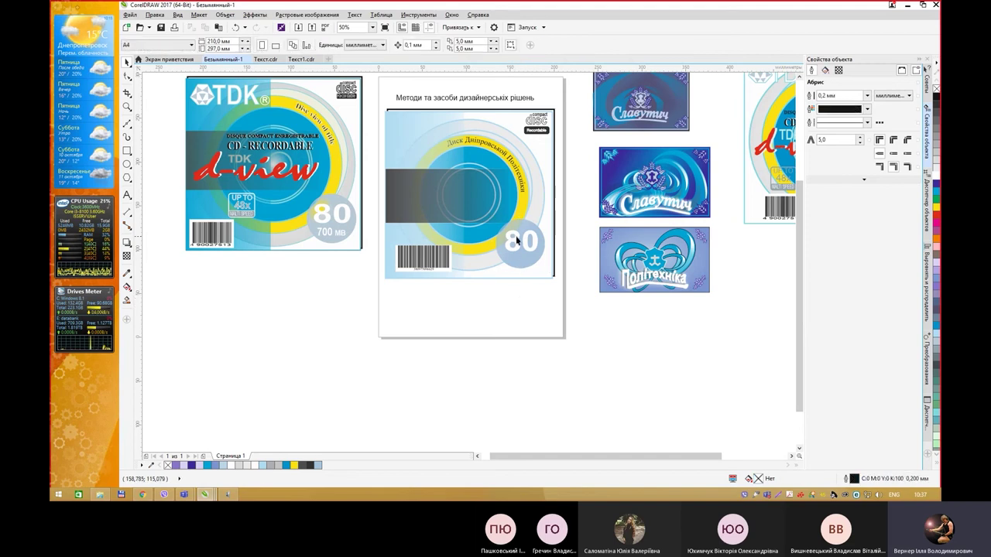
Draw a rectangle about 38 by 41 mm below the cover, with corners rounded to about 7 mm.
{"action": "left_click_drag", "start_coordinate": [468, 221], "coordinate": [490, 226]}
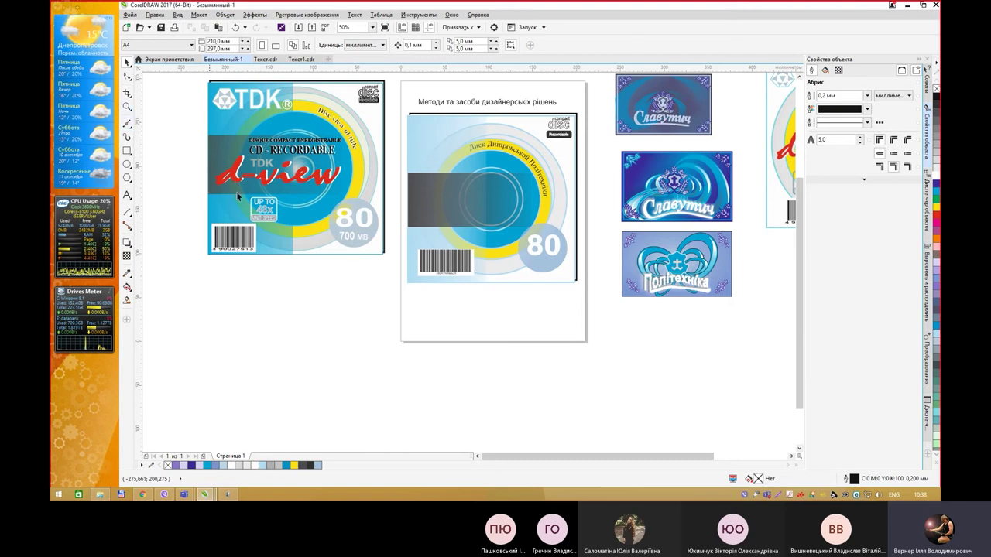
{"action": "left_click", "coordinate": [128, 152]}
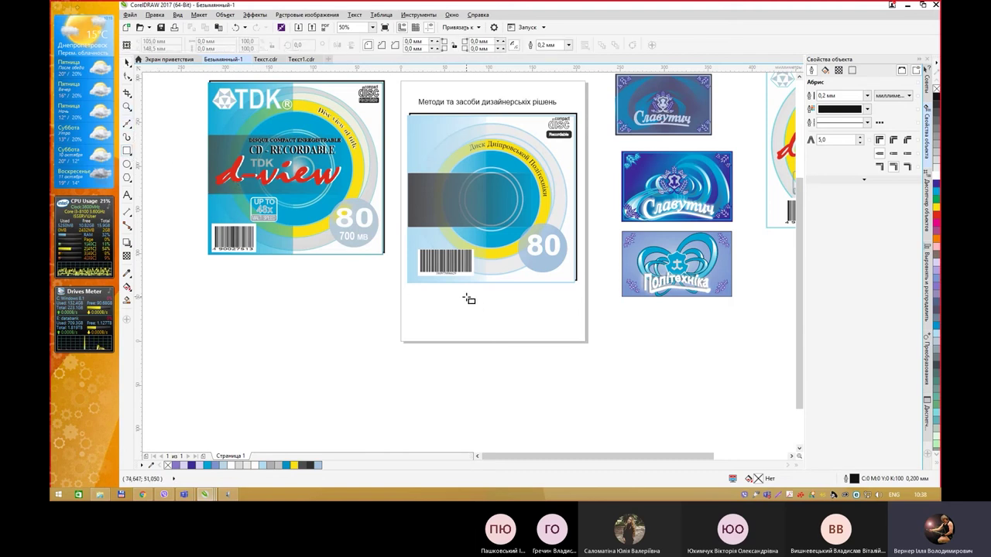
{"action": "left_click_drag", "start_coordinate": [463, 294], "coordinate": [503, 327]}
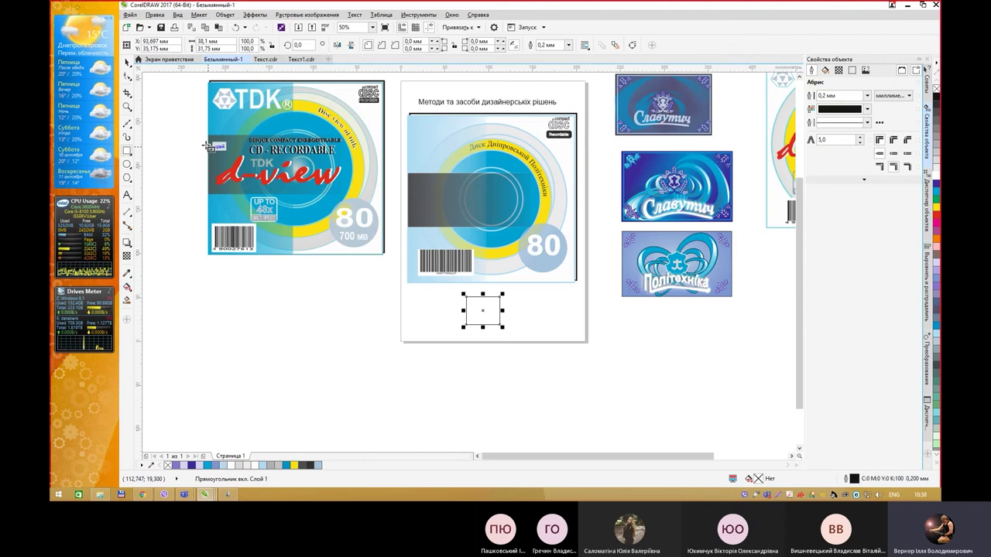
{"action": "left_click", "coordinate": [128, 77]}
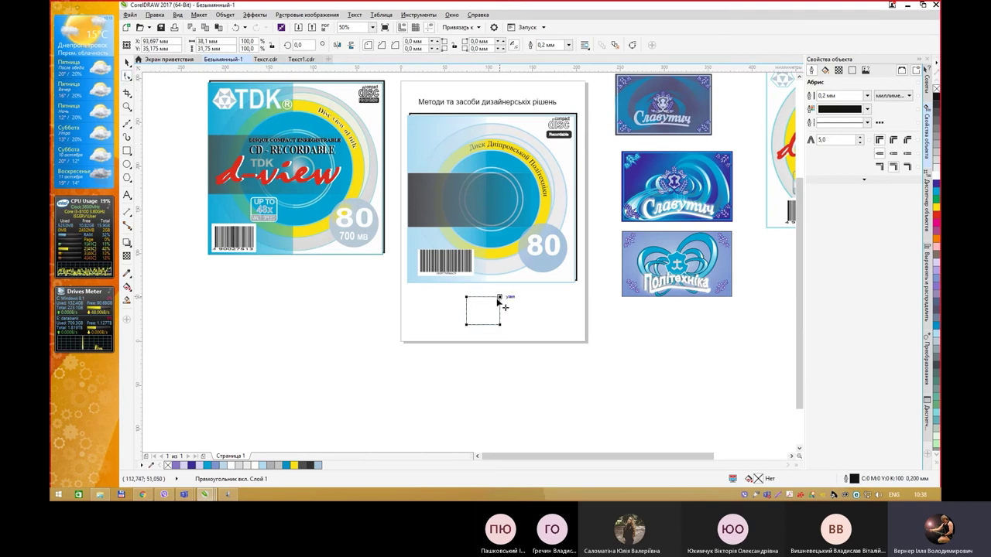
{"action": "left_click_drag", "start_coordinate": [500, 297], "coordinate": [495, 302]}
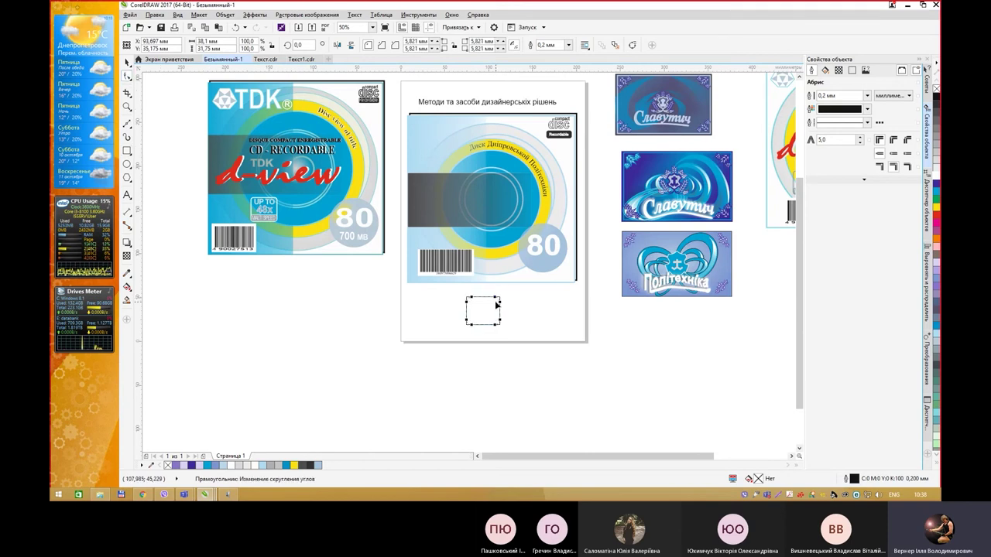
{"action": "left_click", "coordinate": [127, 62]}
{"action": "mouse_move", "coordinate": [483, 328]}
{"action": "left_mouse_down"}
{"action": "mouse_move", "coordinate": [483, 345]}
{"action": "mouse_move", "coordinate": [484, 336]}
{"action": "left_mouse_up"}
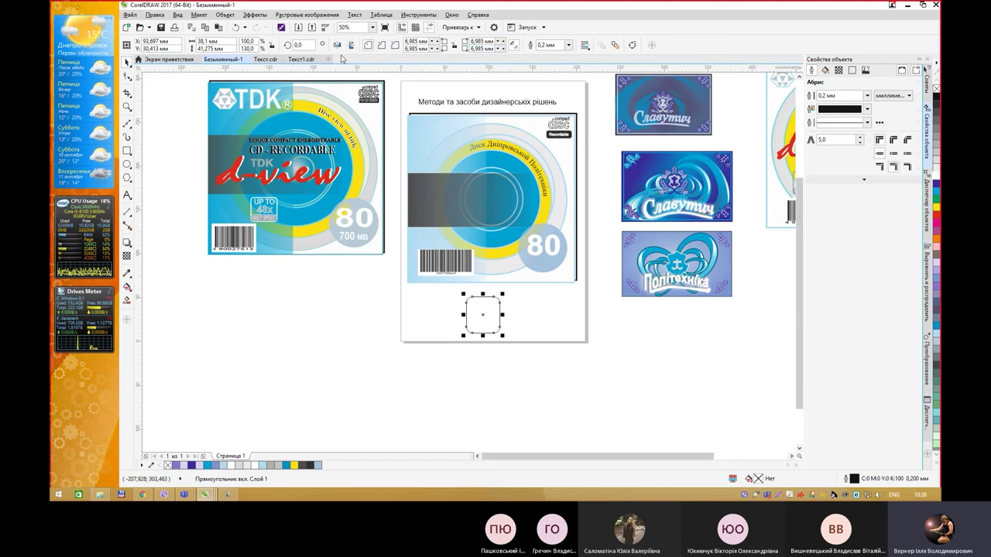
Set the rounded rectangle's outline width to 1.5 mm and scale it down to about 32 by 34 mm.
{"action": "left_click", "coordinate": [568, 45]}
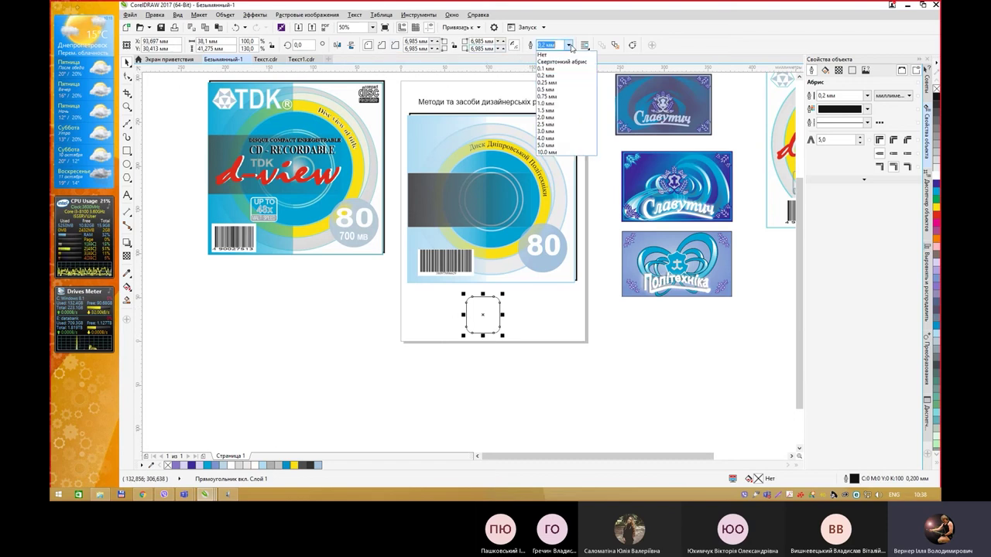
{"action": "left_click", "coordinate": [556, 97]}
{"action": "left_click", "coordinate": [568, 45]}
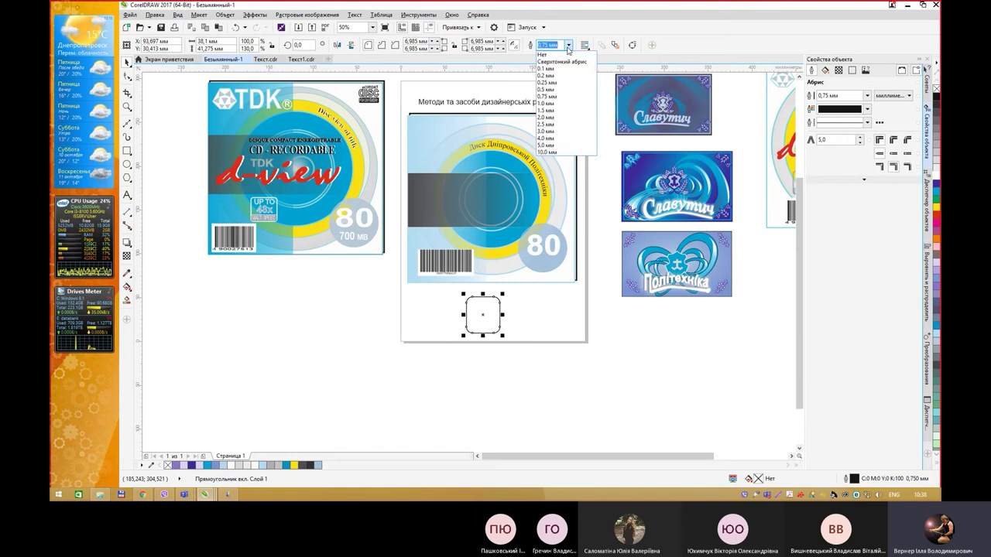
{"action": "left_click", "coordinate": [567, 89]}
{"action": "left_click", "coordinate": [568, 45]}
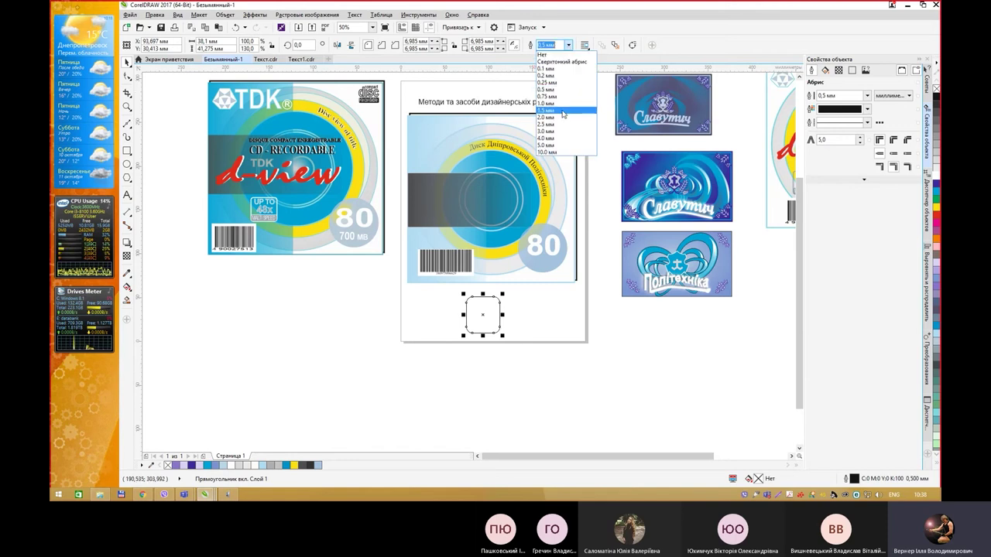
{"action": "left_click", "coordinate": [563, 110]}
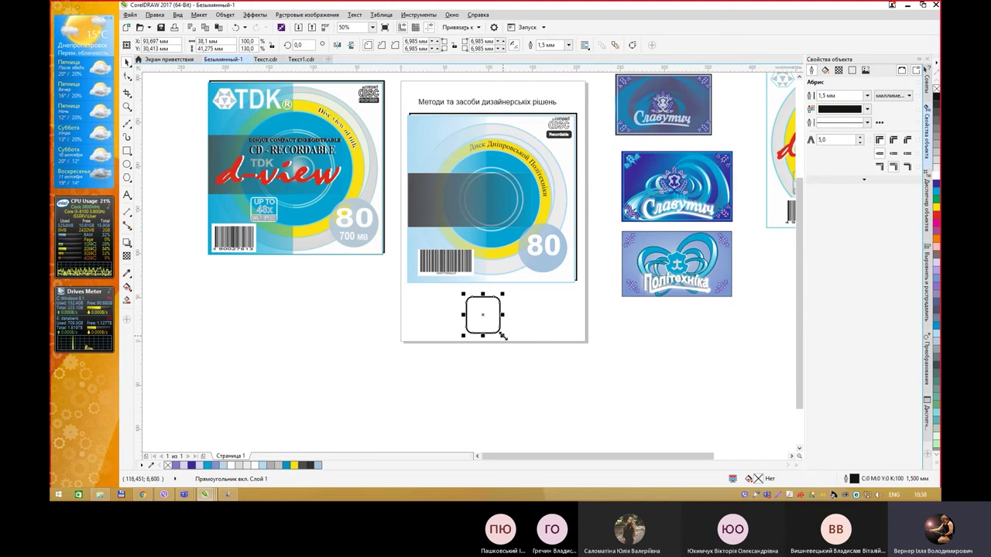
{"action": "left_click_drag", "start_coordinate": [502, 334], "coordinate": [497, 330]}
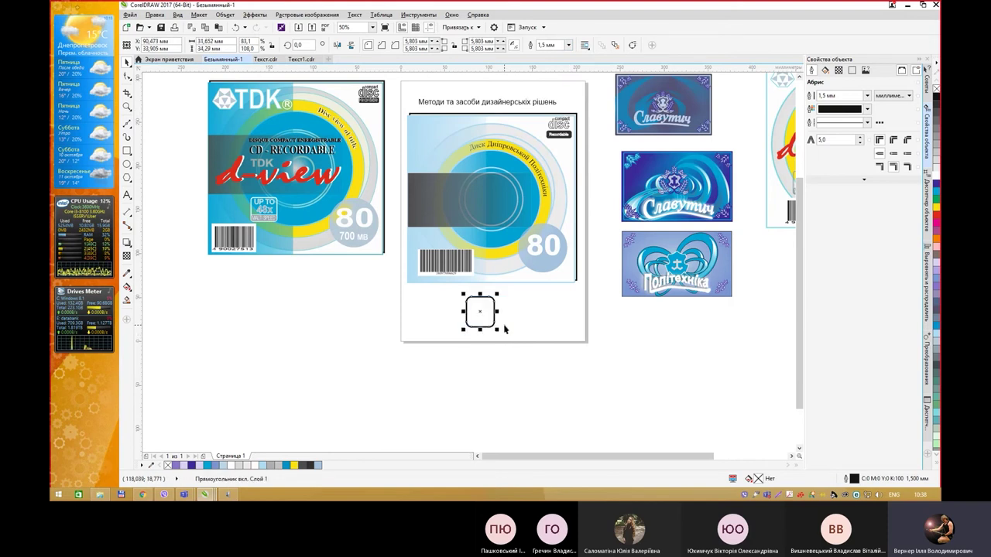
Duplicate the rounded rectangle, align the copy with the original's lower edge and flatten it to about 10.5 mm high.
{"action": "scroll", "coordinate": [493, 311], "scroll_direction": "down", "scroll_amount": 1}
{"action": "key", "text": "ctrl+d"}
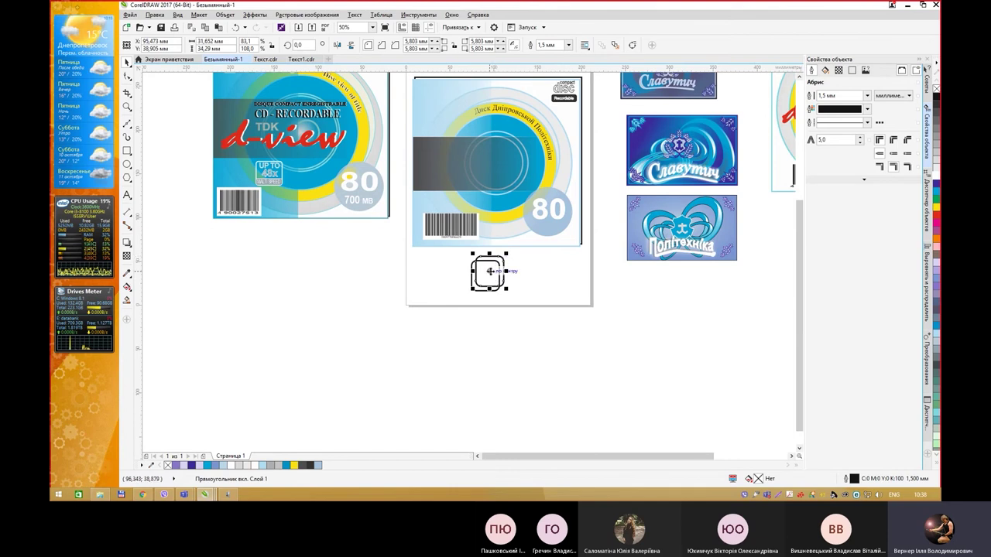
{"action": "left_click_drag", "start_coordinate": [490, 273], "coordinate": [485, 282]}
{"action": "scroll", "coordinate": [483, 283], "scroll_direction": "up", "scroll_amount": 2}
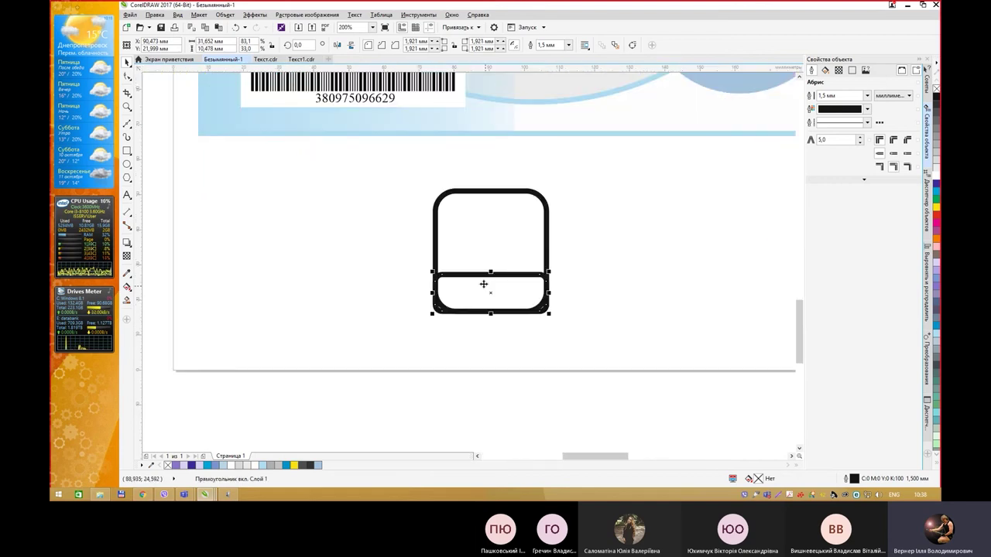
{"action": "scroll", "coordinate": [483, 267], "scroll_direction": "down", "scroll_amount": 1}
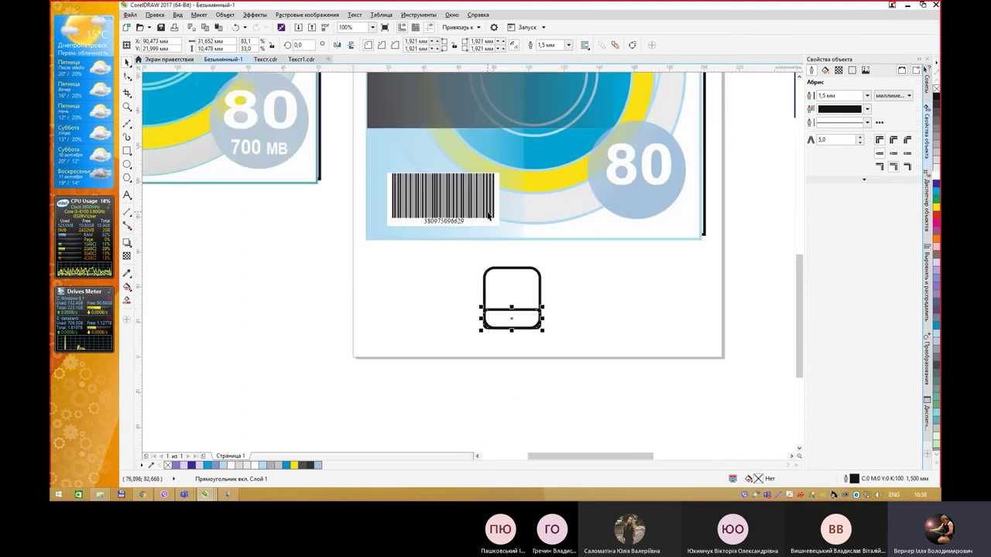
{"action": "scroll", "coordinate": [454, 210], "scroll_direction": "down", "scroll_amount": 1}
{"action": "scroll", "coordinate": [489, 271], "scroll_direction": "up", "scroll_amount": 1}
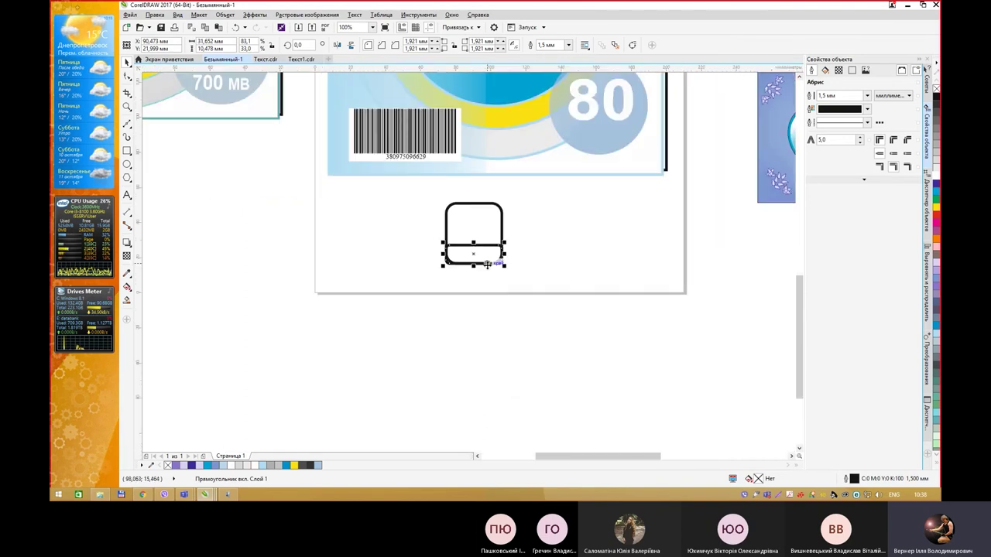
Fill the flattened lower rectangle with 20% black.
{"action": "left_click", "coordinate": [936, 164]}
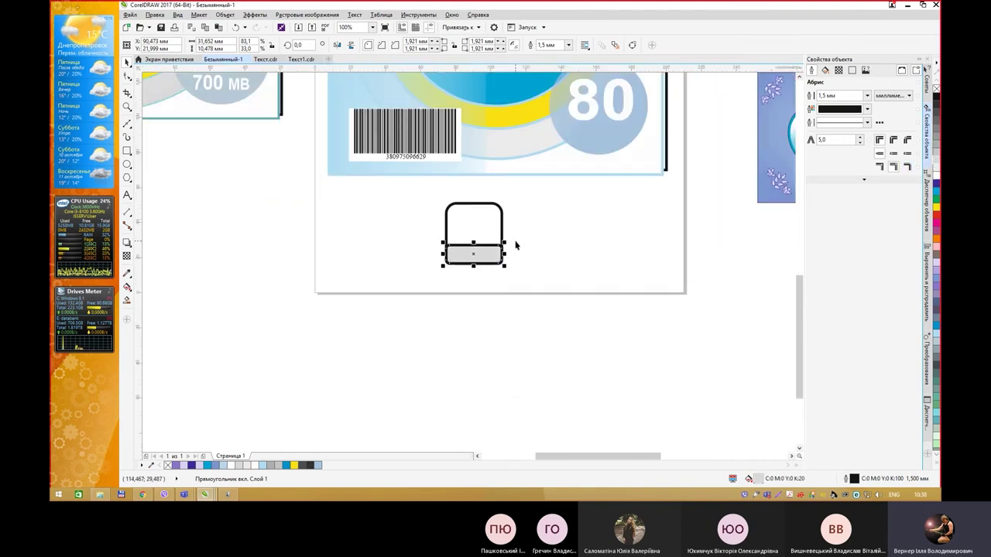
{"action": "left_click_drag", "start_coordinate": [521, 199], "coordinate": [602, 258]}
{"action": "scroll", "coordinate": [601, 256], "scroll_direction": "down", "scroll_amount": 1}
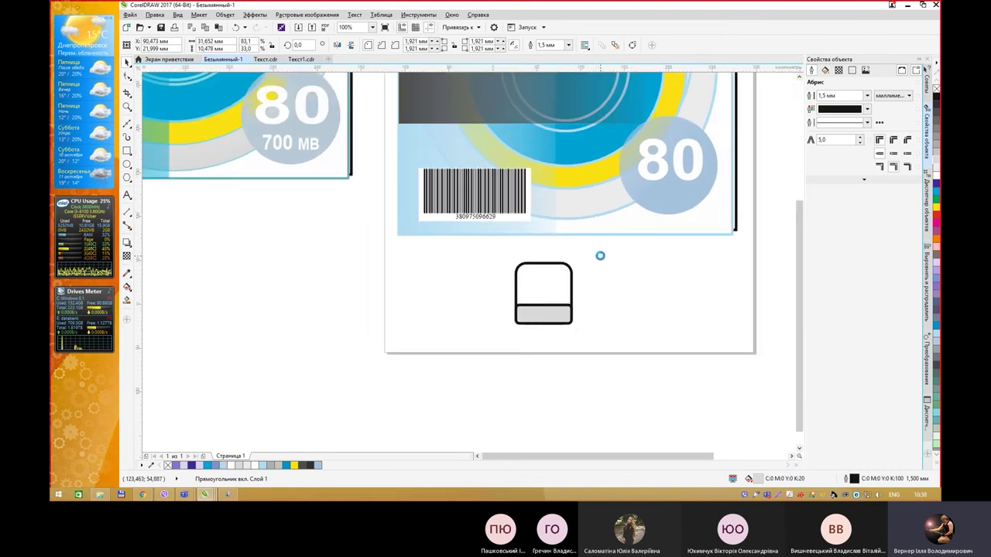
Set the outlines of the flattened rectangle and the taller rounded rectangle to white.
{"action": "left_click_drag", "start_coordinate": [598, 221], "coordinate": [560, 216]}
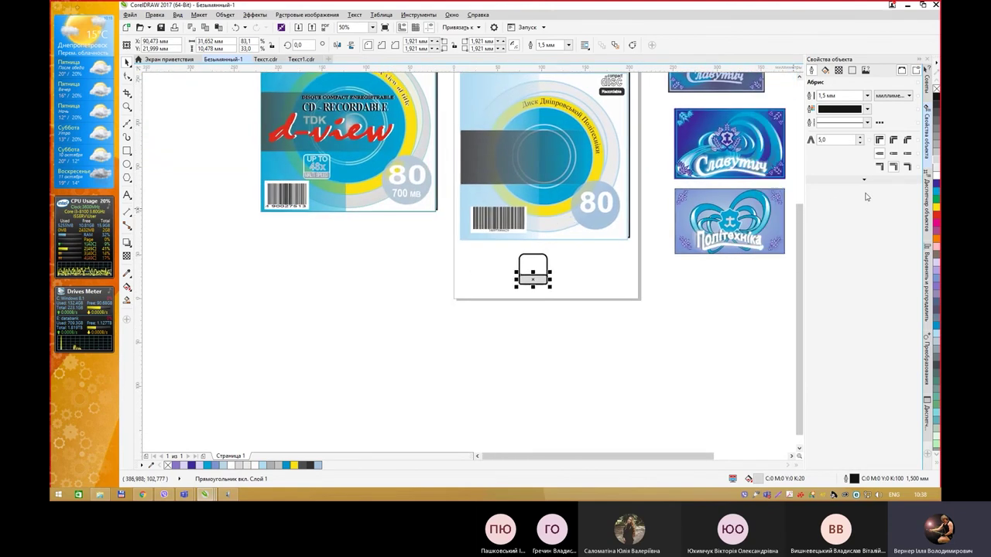
{"action": "right_click", "coordinate": [936, 180]}
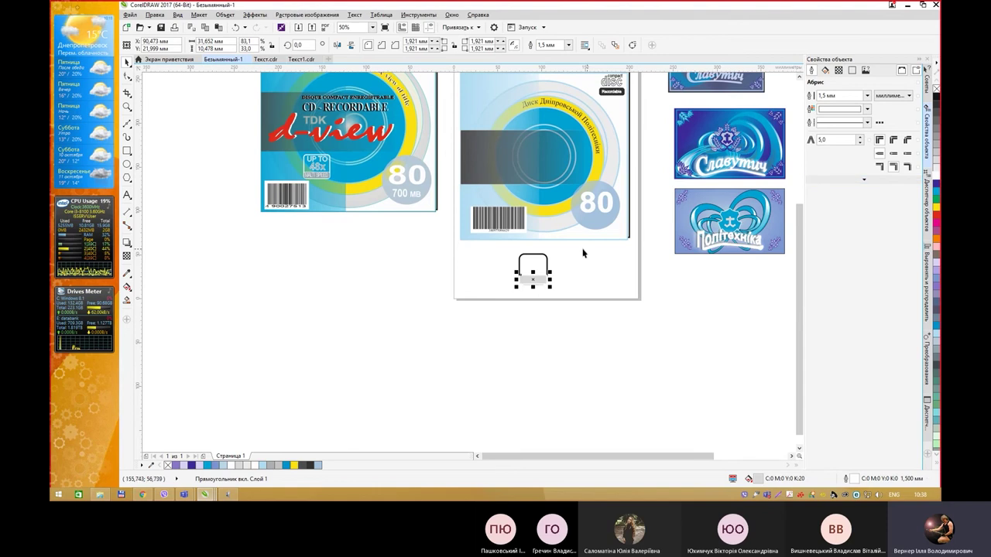
{"action": "left_click", "coordinate": [547, 259]}
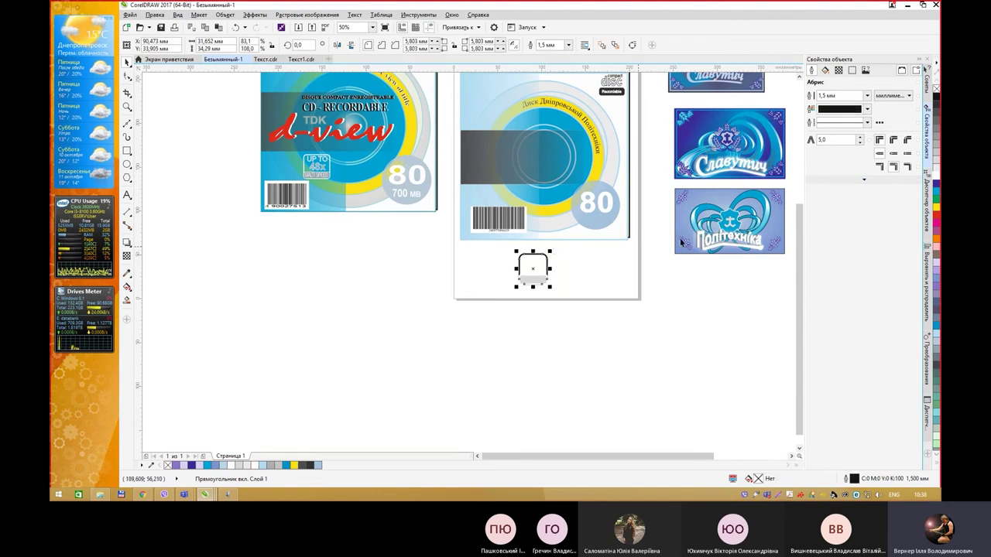
{"action": "right_click", "coordinate": [936, 180]}
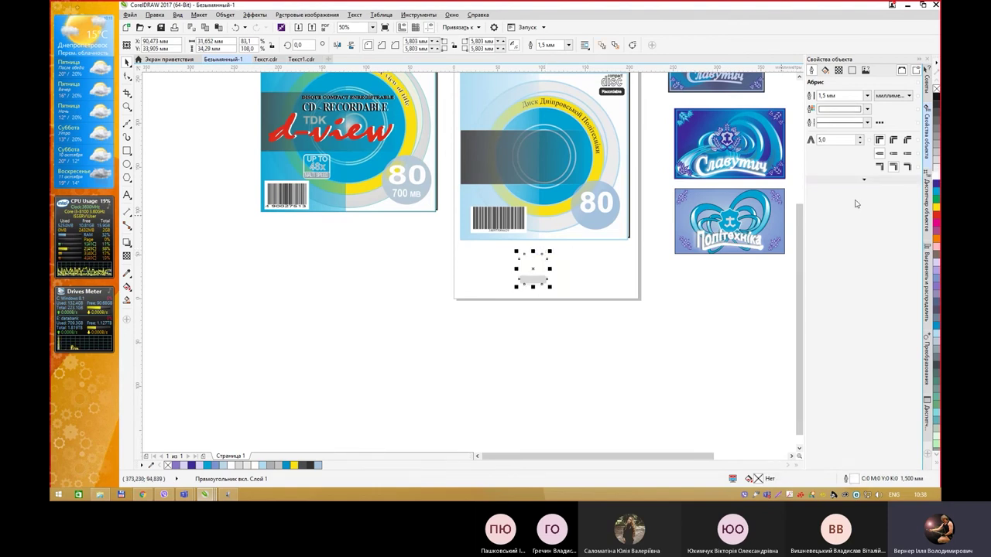
Place both badge rectangles on the cover between the barcode and the 80 circle, reduced to about 28 by 31 mm, and group them.
{"action": "left_click", "coordinate": [534, 280], "text": "shift"}
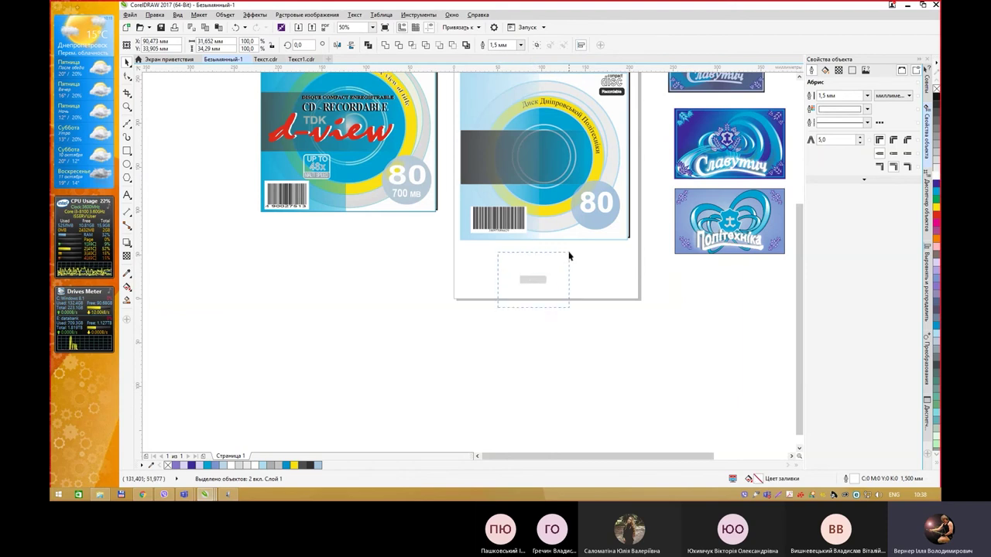
{"action": "left_click_drag", "start_coordinate": [536, 264], "coordinate": [536, 188]}
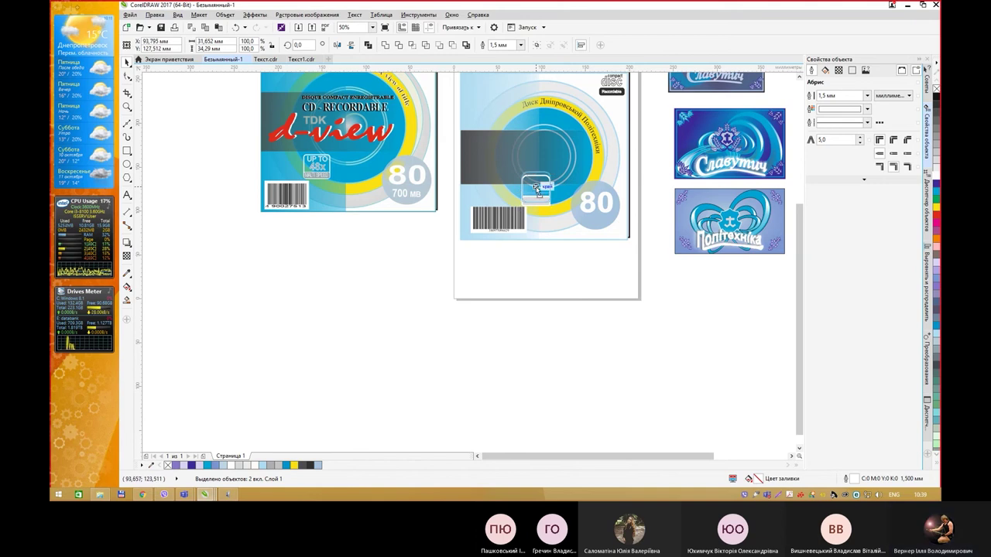
{"action": "left_click_drag", "start_coordinate": [536, 188], "coordinate": [556, 179]}
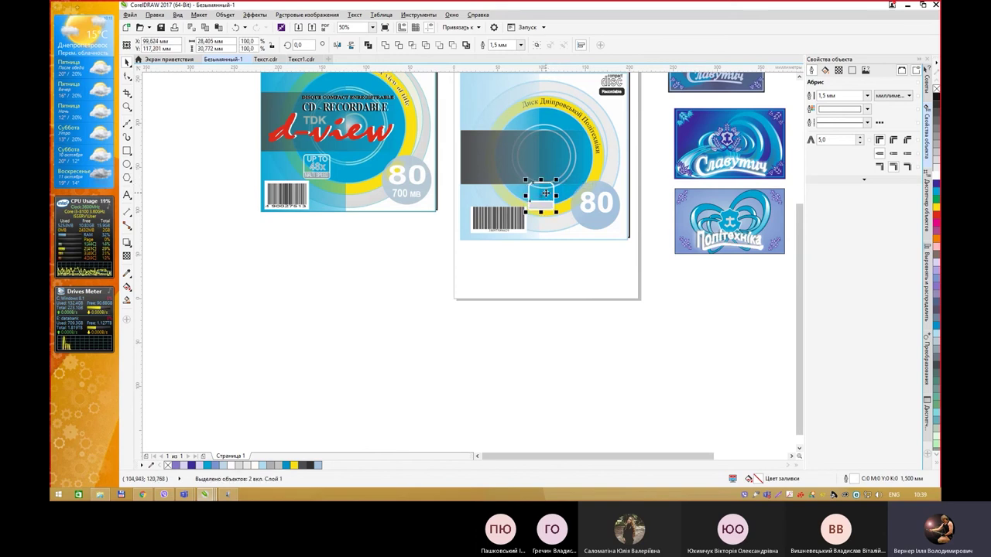
{"action": "key", "text": "ctrl+g"}
{"action": "left_click_drag", "start_coordinate": [549, 196], "coordinate": [545, 207]}
{"action": "key", "text": "Escape"}
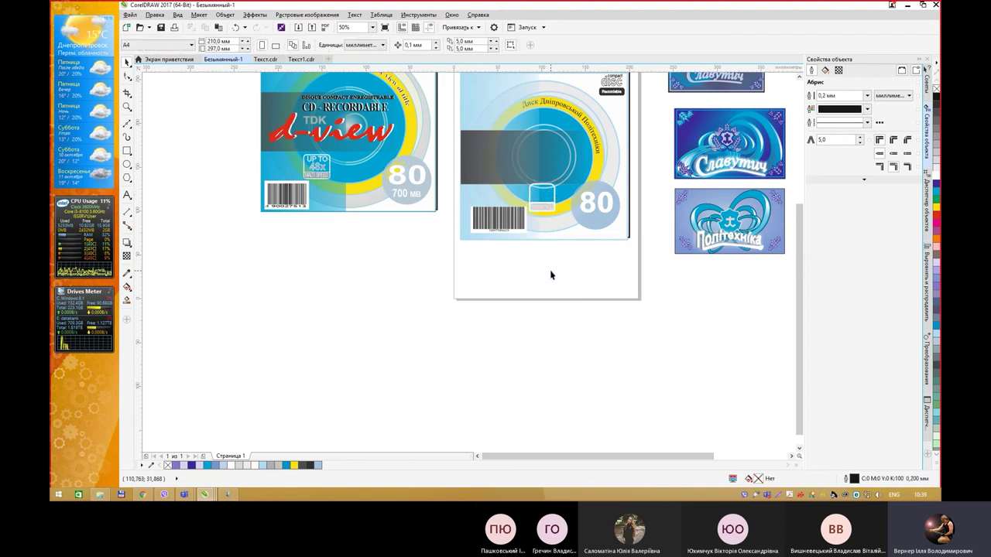
Draw a six-sided polygon about 59 by 65 mm in the empty area beside the TDK cover.
{"action": "scroll", "coordinate": [517, 218], "scroll_direction": "up", "scroll_amount": 1}
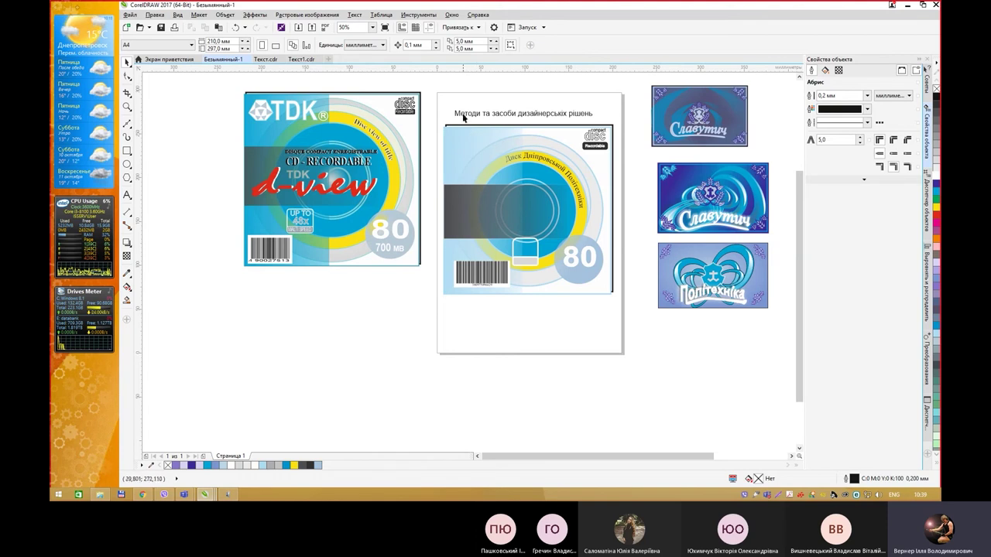
{"action": "left_click_drag", "start_coordinate": [467, 114], "coordinate": [487, 136]}
{"action": "scroll", "coordinate": [486, 153], "scroll_direction": "up", "scroll_amount": 1}
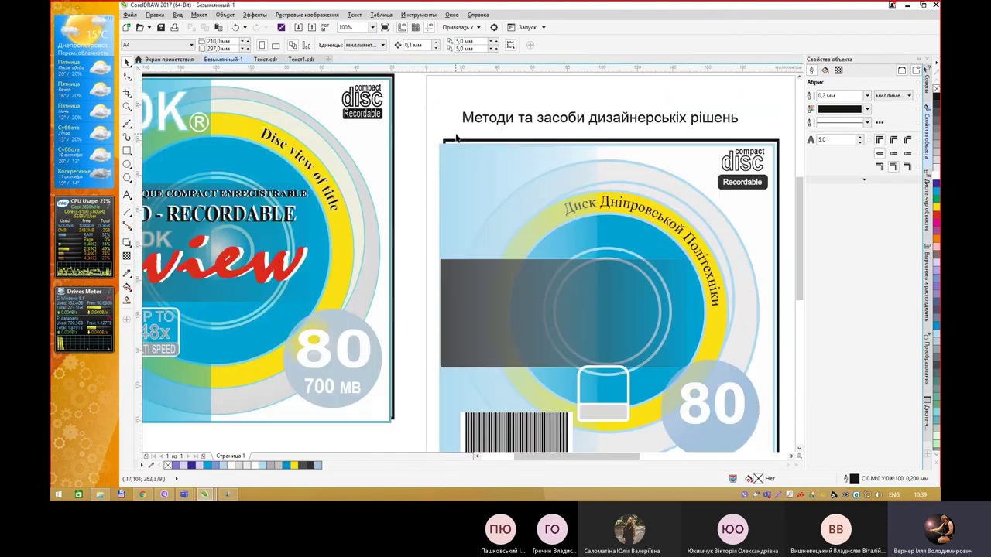
{"action": "left_click_drag", "start_coordinate": [558, 151], "coordinate": [563, 186]}
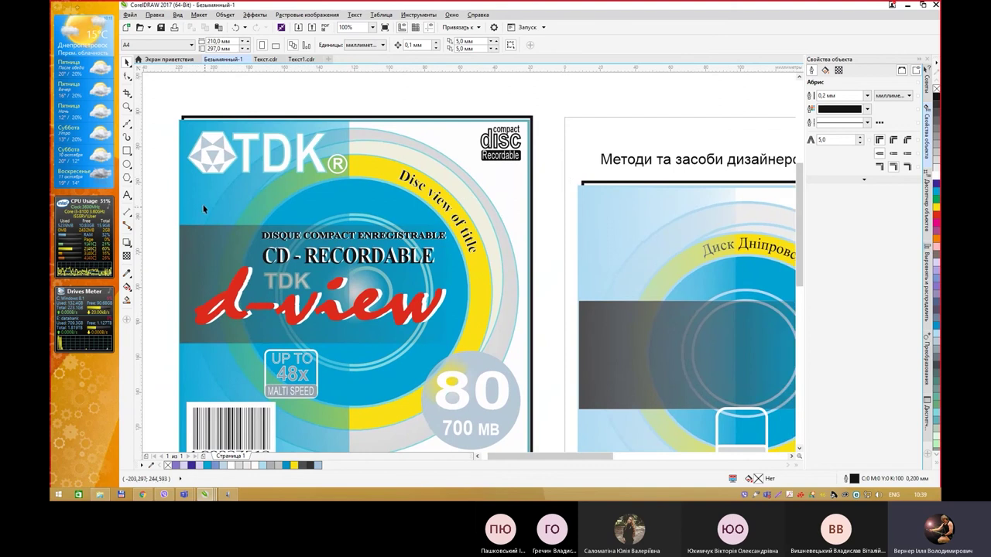
{"action": "left_click", "coordinate": [129, 182]}
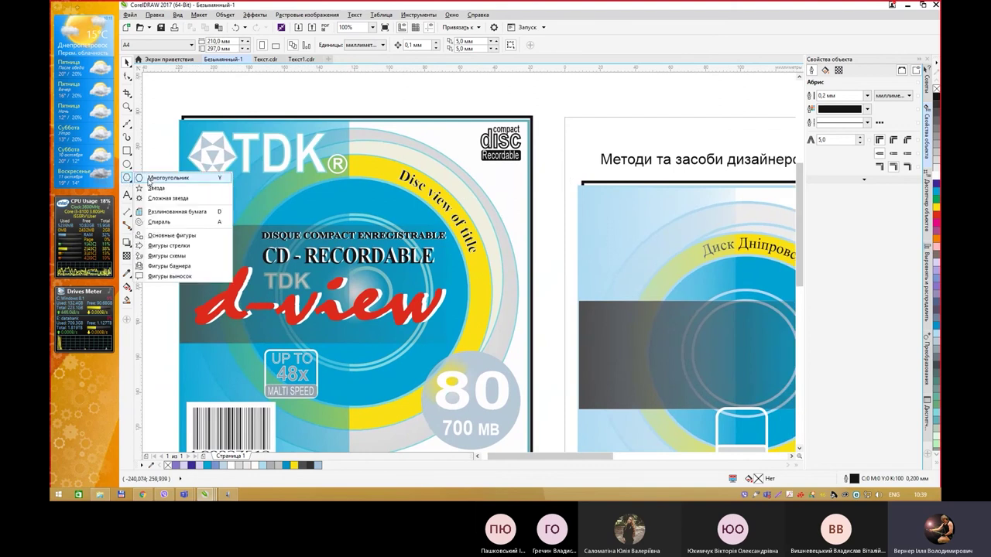
{"action": "left_click", "coordinate": [167, 178]}
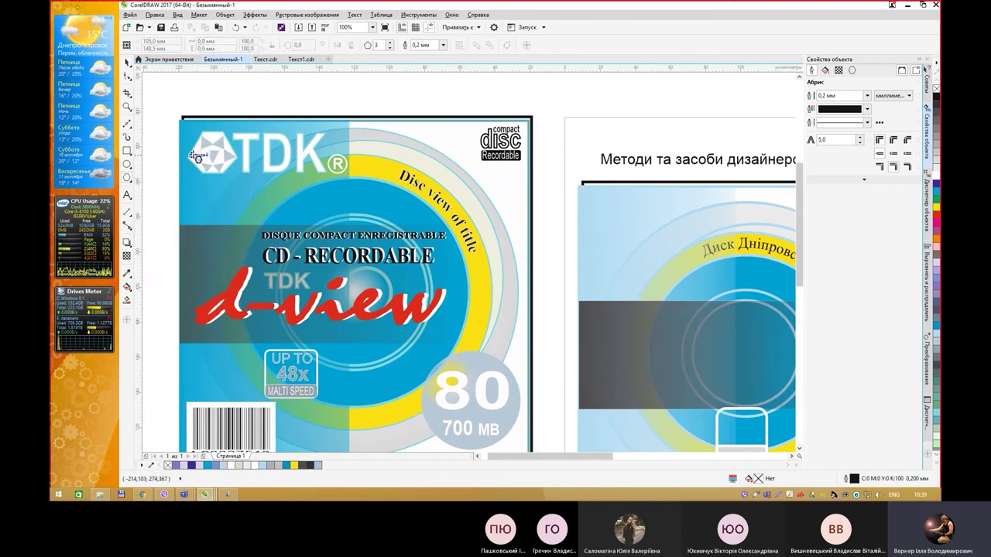
{"action": "left_click", "coordinate": [391, 43]}
{"action": "left_click_drag", "start_coordinate": [379, 45], "coordinate": [355, 52]}
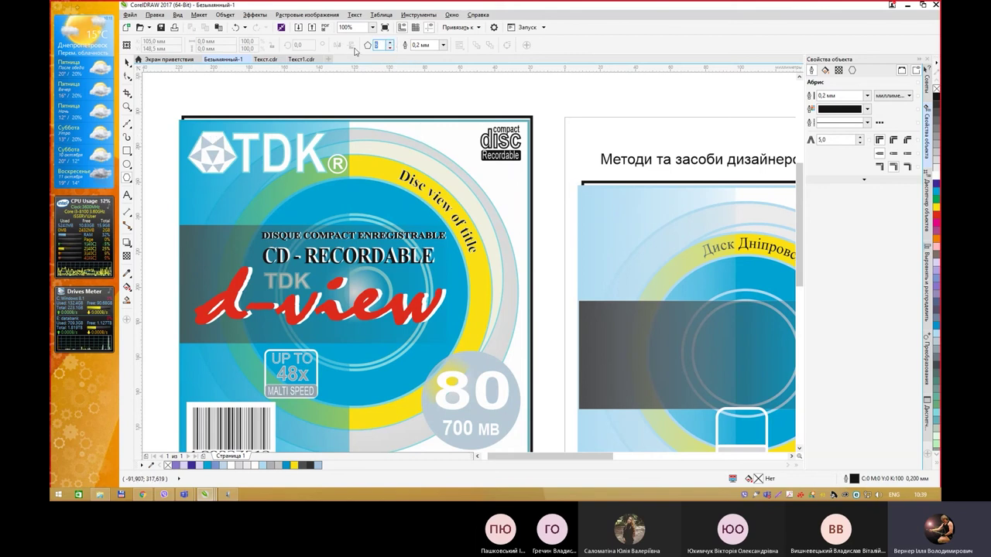
{"action": "left_click_drag", "start_coordinate": [385, 112], "coordinate": [639, 114]}
{"action": "type", "text": "6"}
{"action": "left_click_drag", "start_coordinate": [344, 142], "coordinate": [403, 201]}
Try rotating the hexagon by 45°.
{"action": "left_click", "coordinate": [298, 45]}
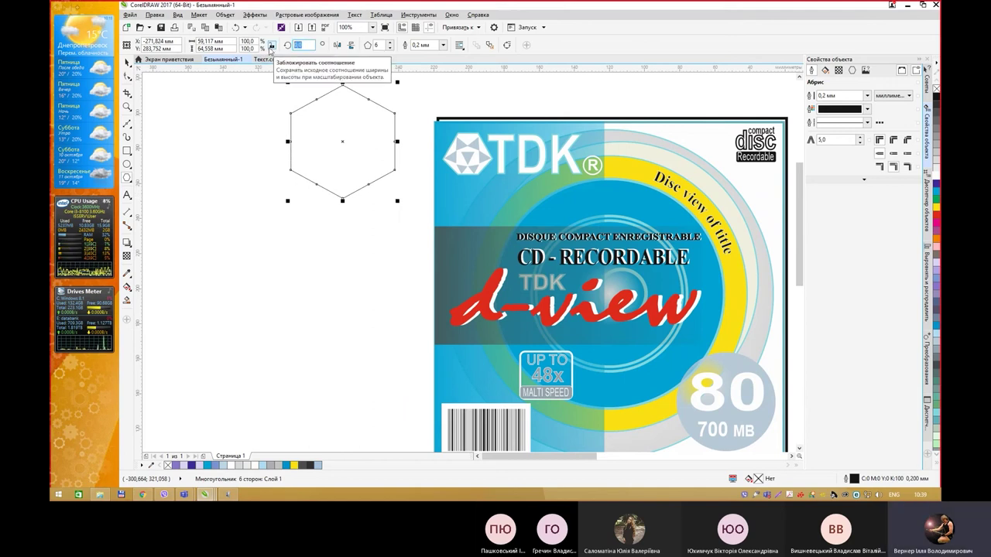
{"action": "type", "text": "45"}
{"action": "key", "text": "Return"}
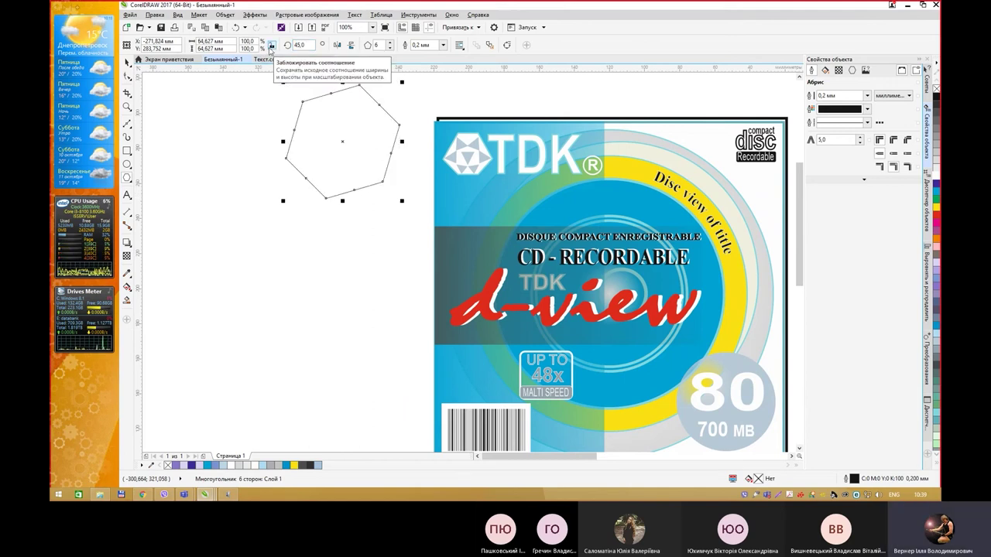
Set the hexagon's rotation angle to 90°.
{"action": "left_click_drag", "start_coordinate": [308, 46], "coordinate": [293, 46]}
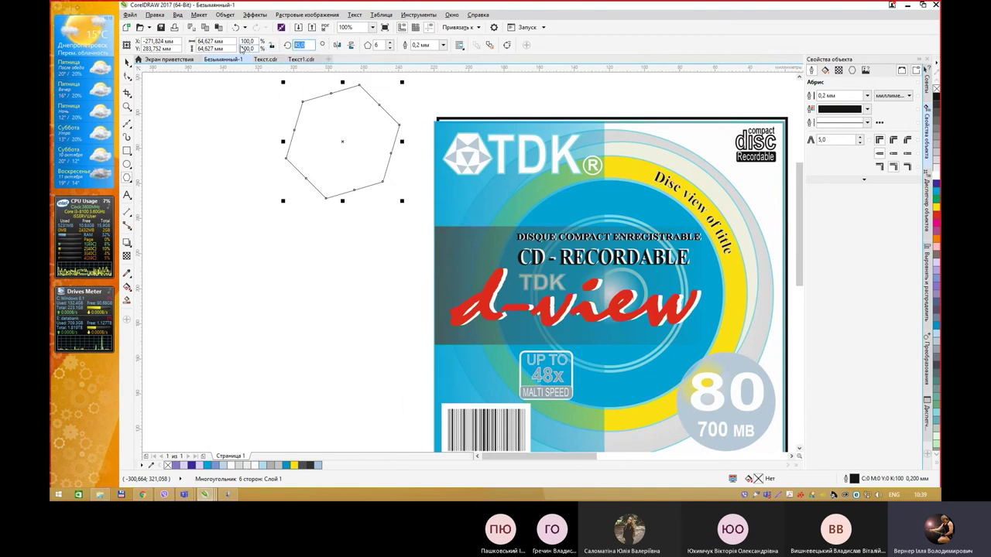
{"action": "type", "text": "90"}
{"action": "key", "text": "Return"}
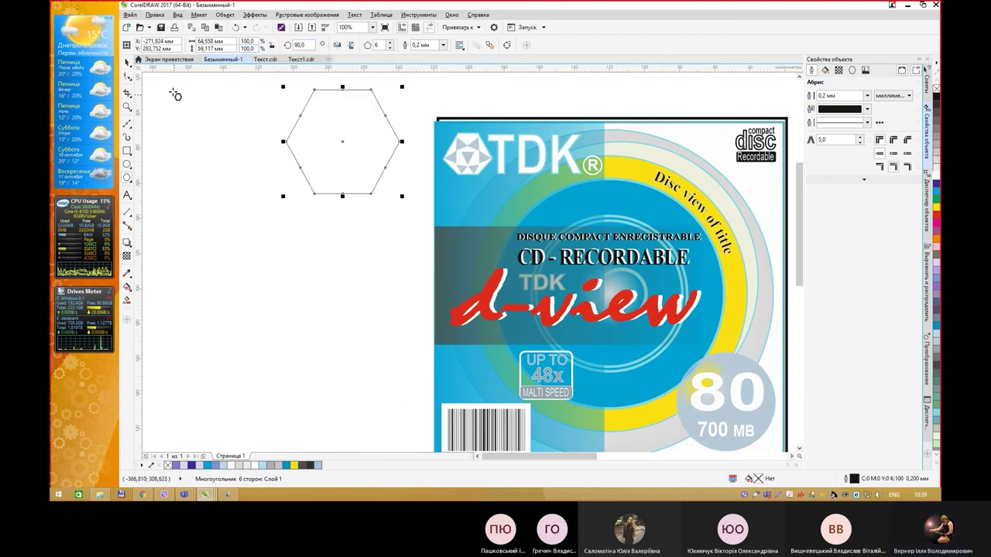
Convert the rotated hexagon to curves.
{"action": "left_click_drag", "start_coordinate": [340, 122], "coordinate": [360, 143]}
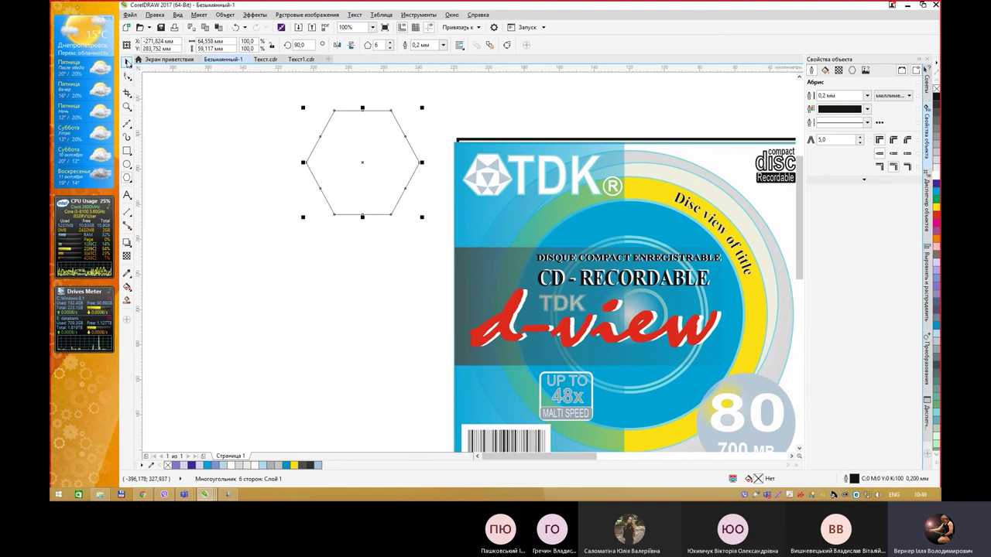
{"action": "right_click", "coordinate": [397, 117]}
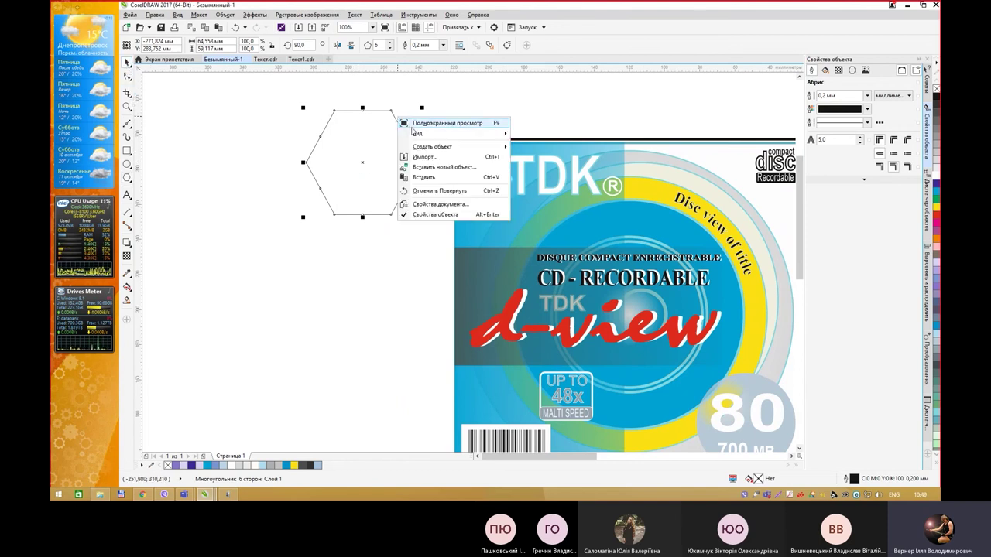
{"action": "left_click", "coordinate": [377, 114]}
{"action": "right_click", "coordinate": [377, 115]}
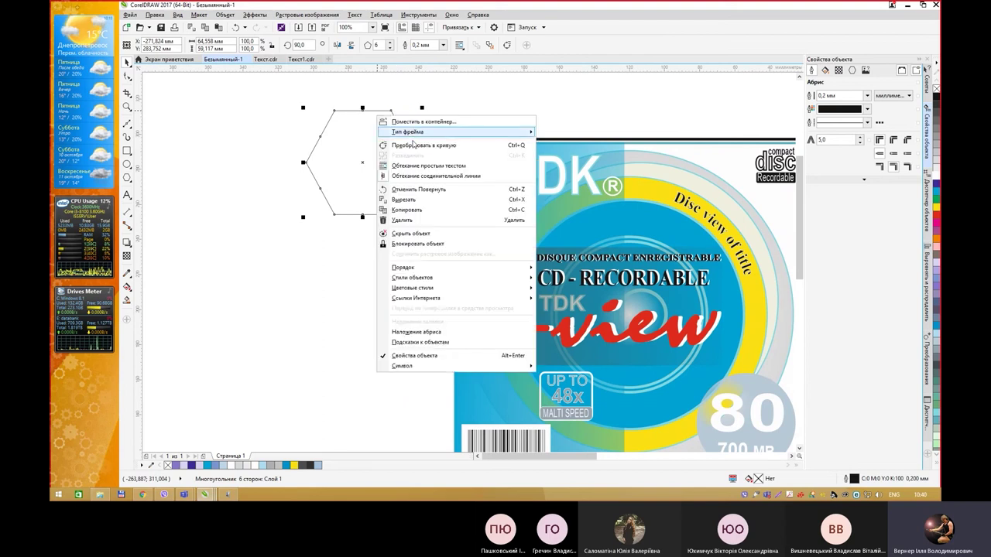
{"action": "left_click", "coordinate": [403, 133]}
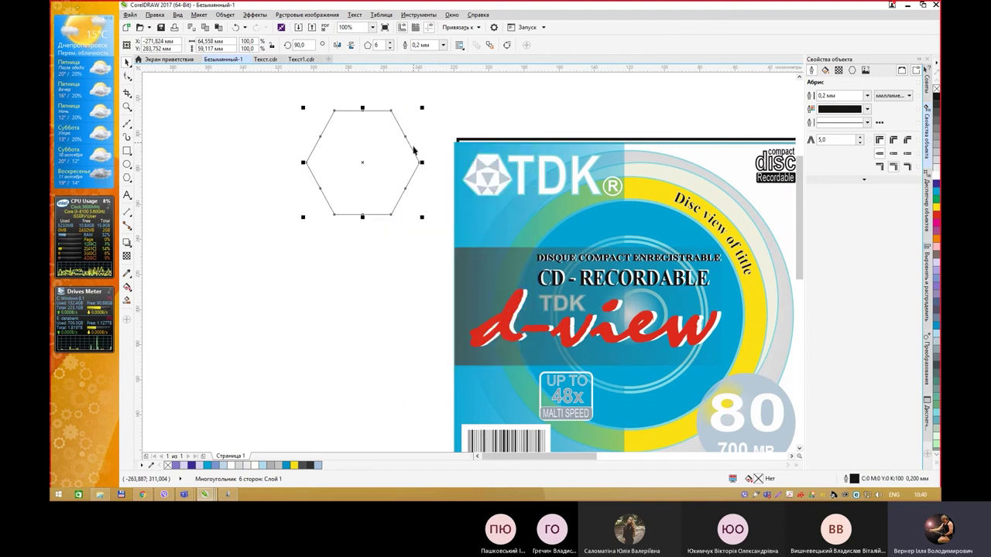
Delete the midpoint nodes from the hexagon's four slanted sides and move its two side corners downward.
{"action": "left_click", "coordinate": [128, 76]}
{"action": "left_click", "coordinate": [319, 138]}
{"action": "key", "text": "Delete"}
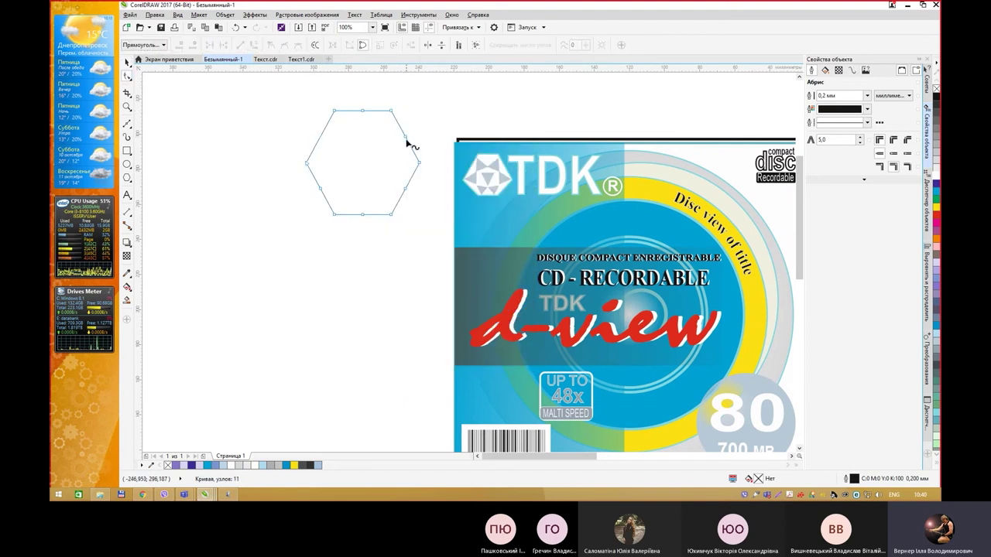
{"action": "left_click", "coordinate": [405, 137]}
{"action": "key", "text": "Delete"}
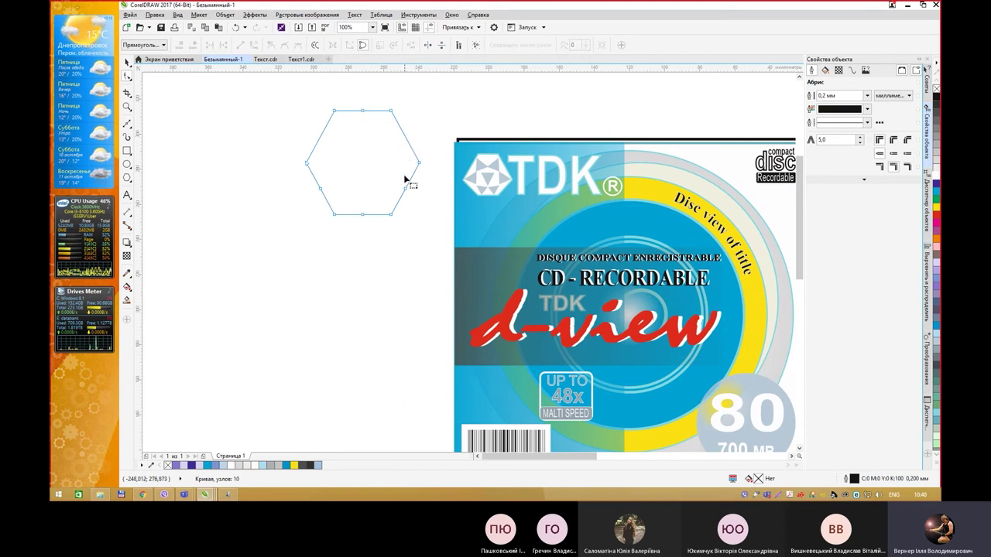
{"action": "left_click", "coordinate": [406, 188]}
{"action": "key", "text": "Delete"}
{"action": "left_click", "coordinate": [323, 190]}
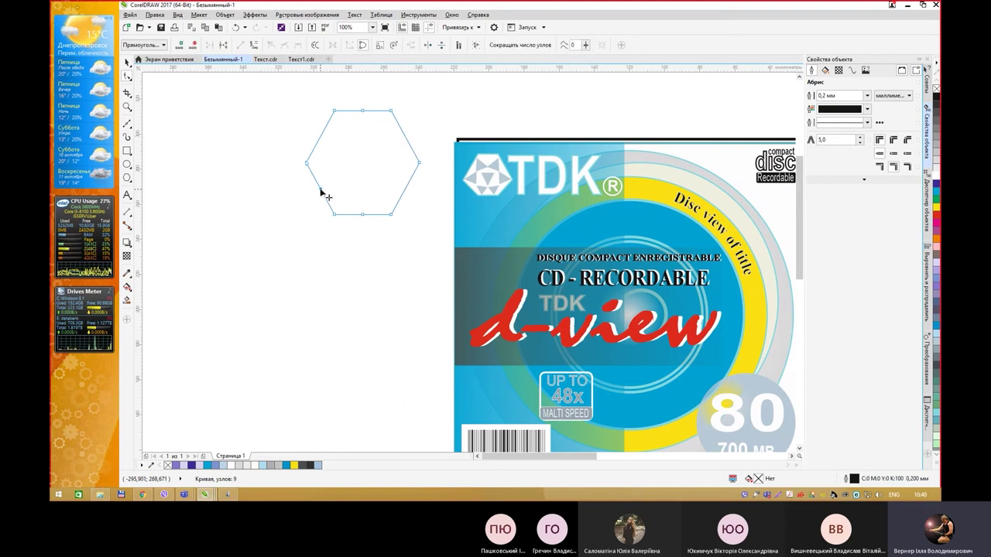
{"action": "key", "text": "Delete"}
{"action": "left_click_drag", "start_coordinate": [410, 175], "coordinate": [423, 185]}
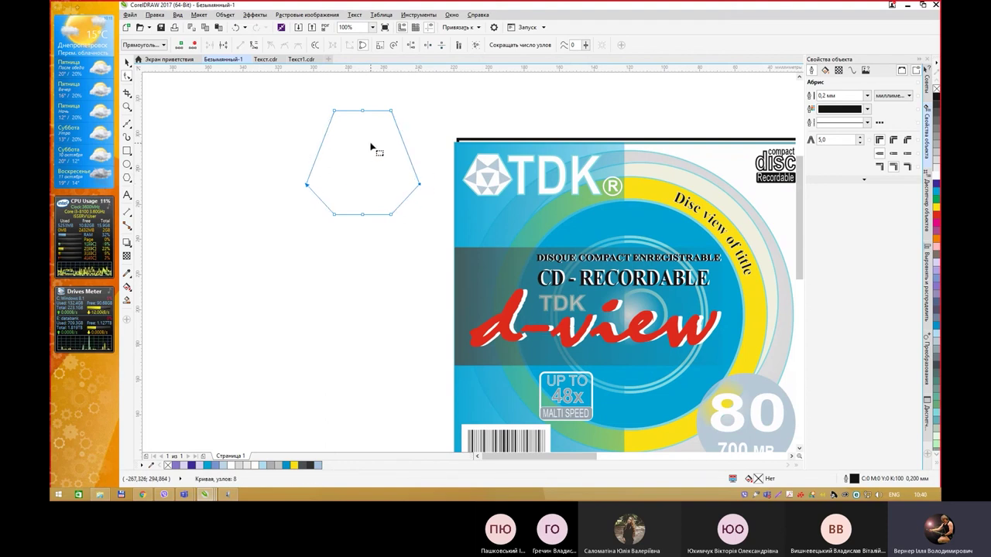
Set the reshaped hexagon's outline width to 2.0 mm.
{"action": "left_click", "coordinate": [128, 62]}
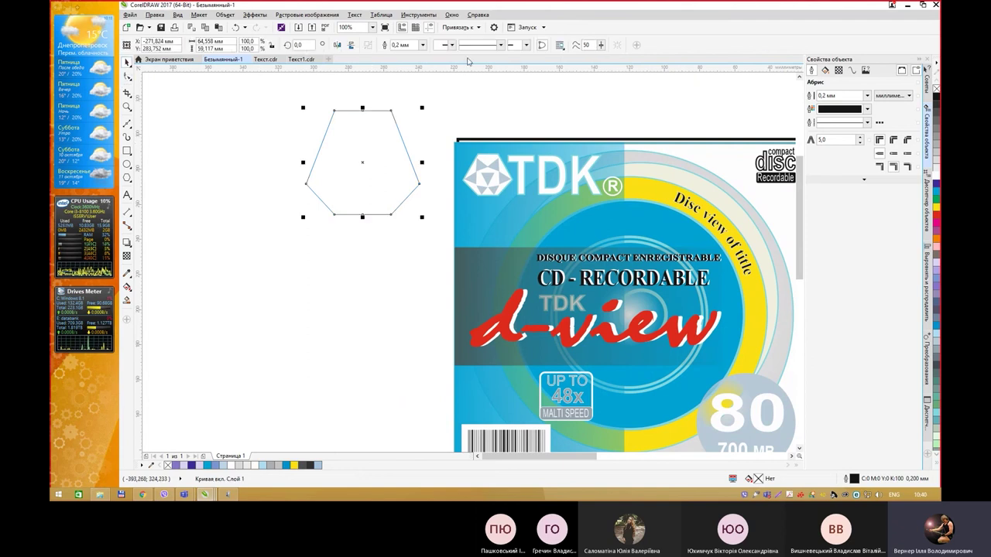
{"action": "left_click", "coordinate": [422, 45]}
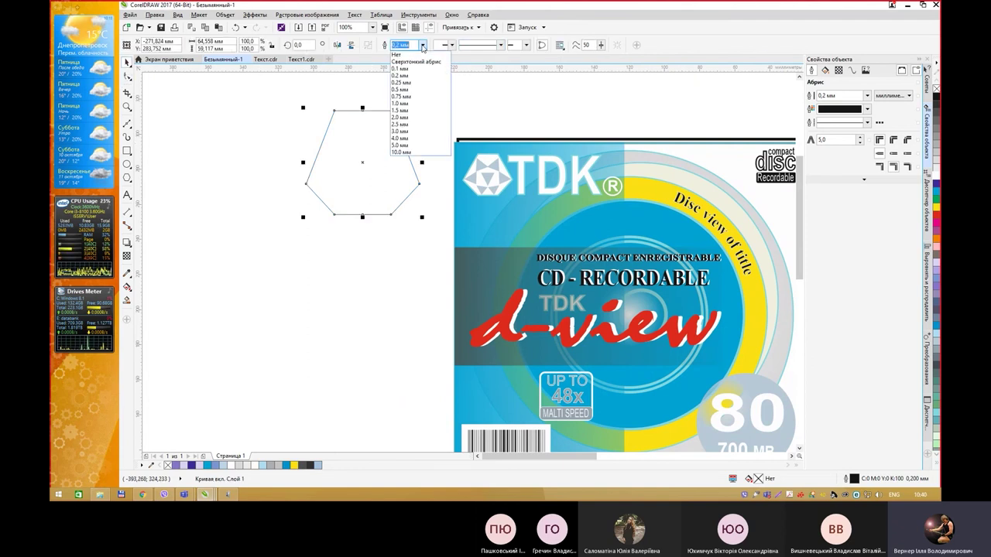
{"action": "left_click", "coordinate": [429, 120]}
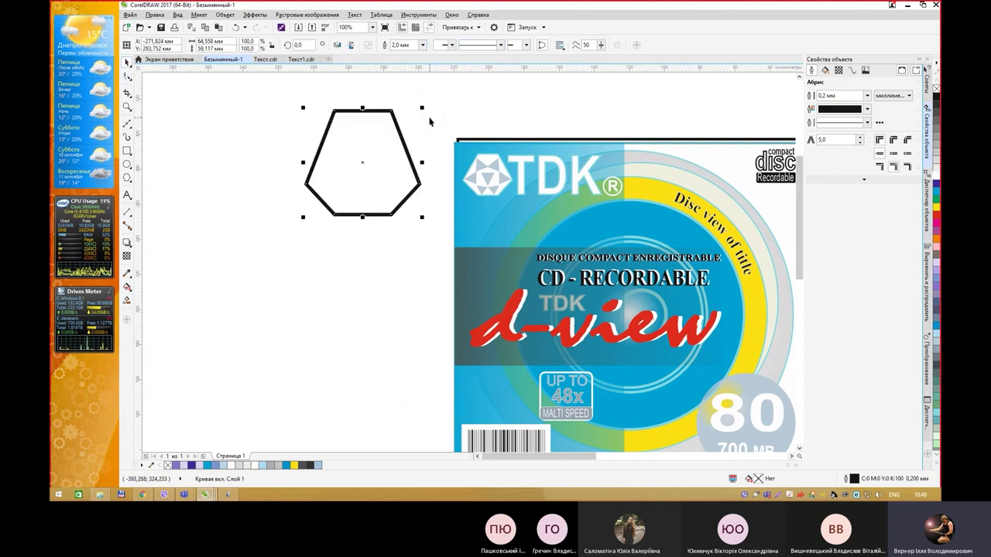
Give the reshaped hexagon a white fill and a light blue outline of C:40 M:0 Y:0 K:0.
{"action": "left_click", "coordinate": [936, 326]}
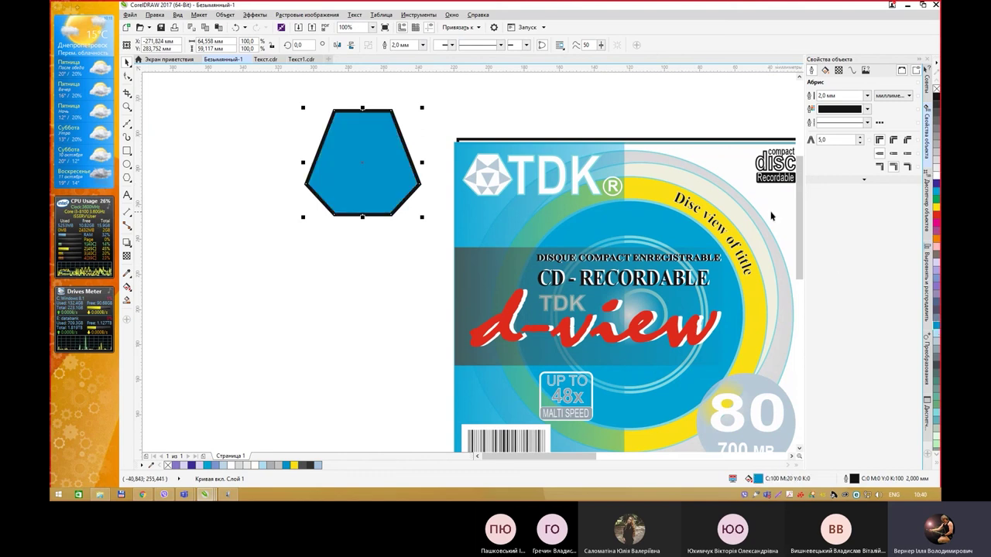
{"action": "right_click", "coordinate": [936, 326]}
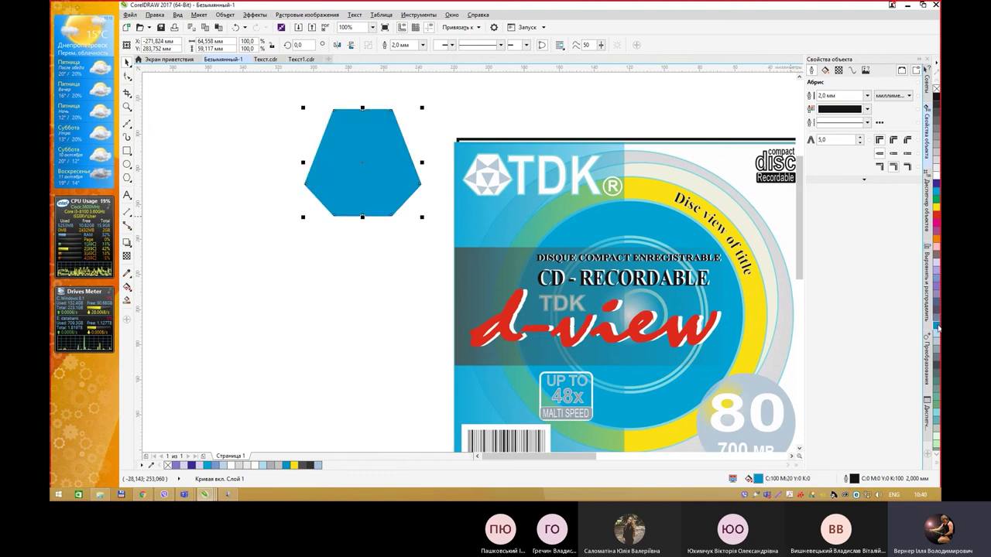
{"action": "left_click", "coordinate": [937, 177]}
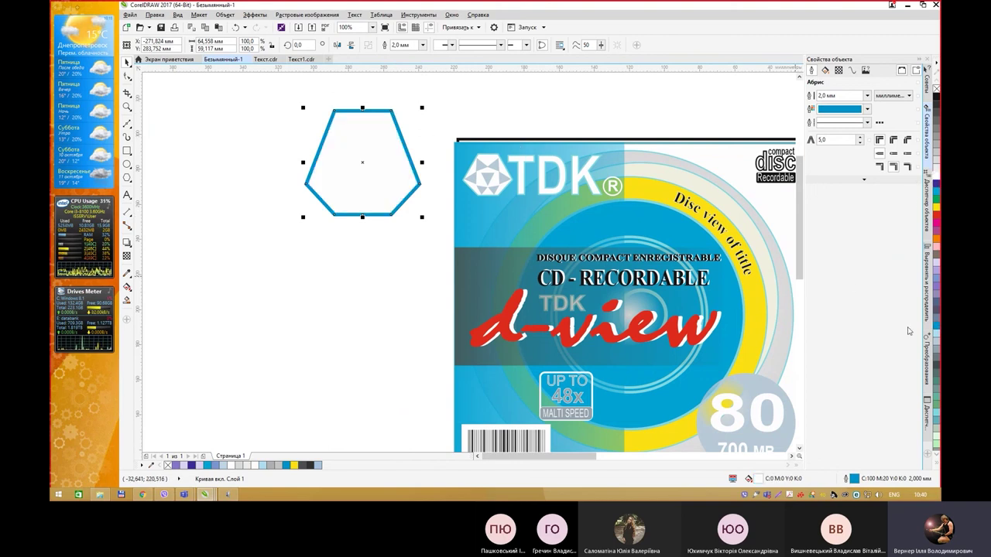
{"action": "right_click", "coordinate": [937, 336]}
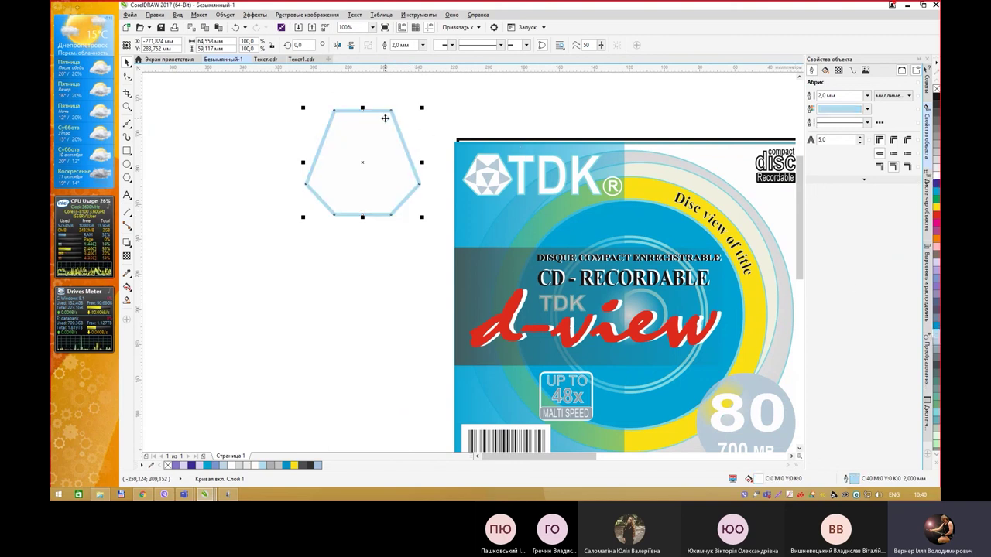
Draw a three-sided polygon about 19 by 15 mm just below the reshaped hexagon.
{"action": "left_click", "coordinate": [129, 178]}
{"action": "left_click", "coordinate": [391, 48]}
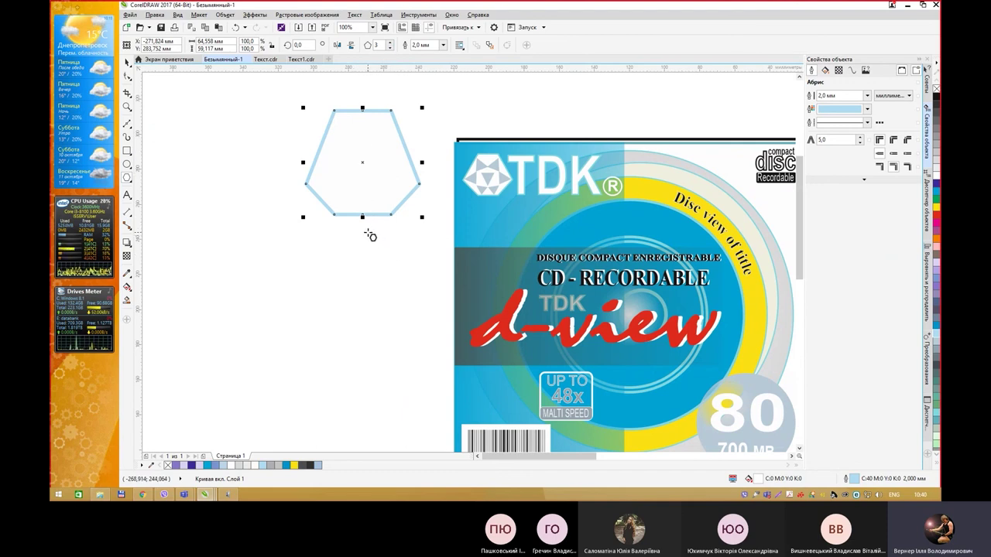
{"action": "left_click_drag", "start_coordinate": [368, 231], "coordinate": [409, 272]}
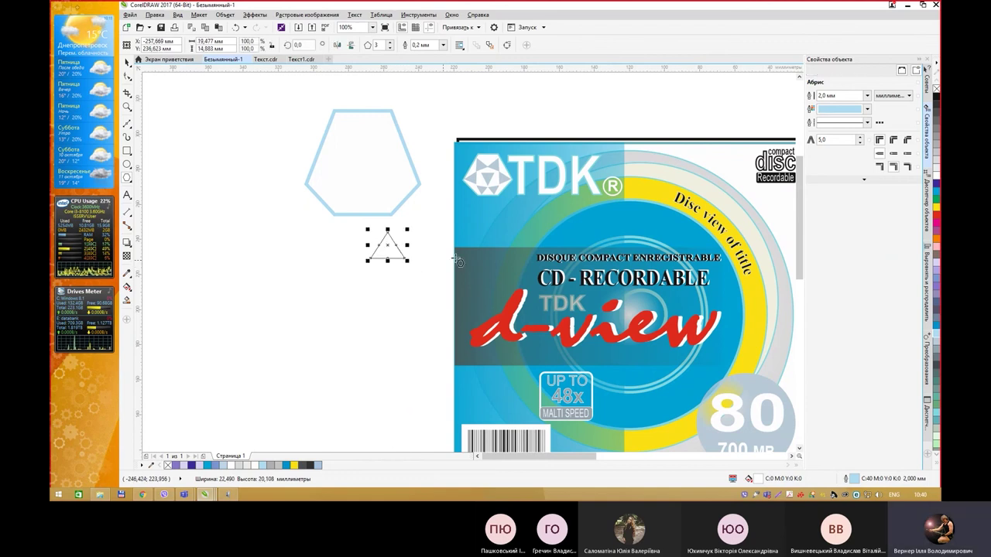
Give the triangle a K:10 gray fill and outline, and place it in the hexagon's upper-left corner, rotated about 21.5°.
{"action": "left_click", "coordinate": [937, 172]}
{"action": "right_click", "coordinate": [937, 172]}
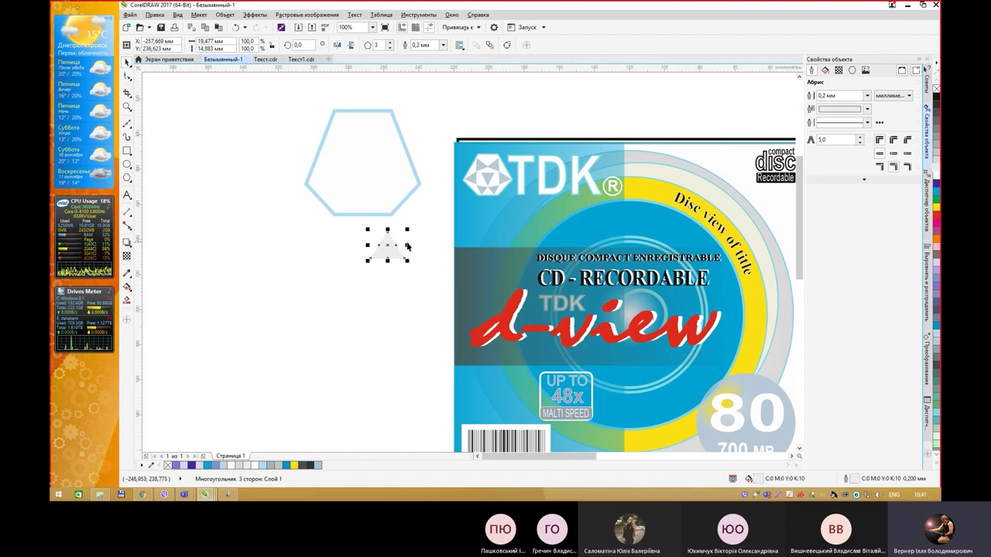
{"action": "left_click_drag", "start_coordinate": [408, 246], "coordinate": [371, 148]}
{"action": "left_click", "coordinate": [347, 137]}
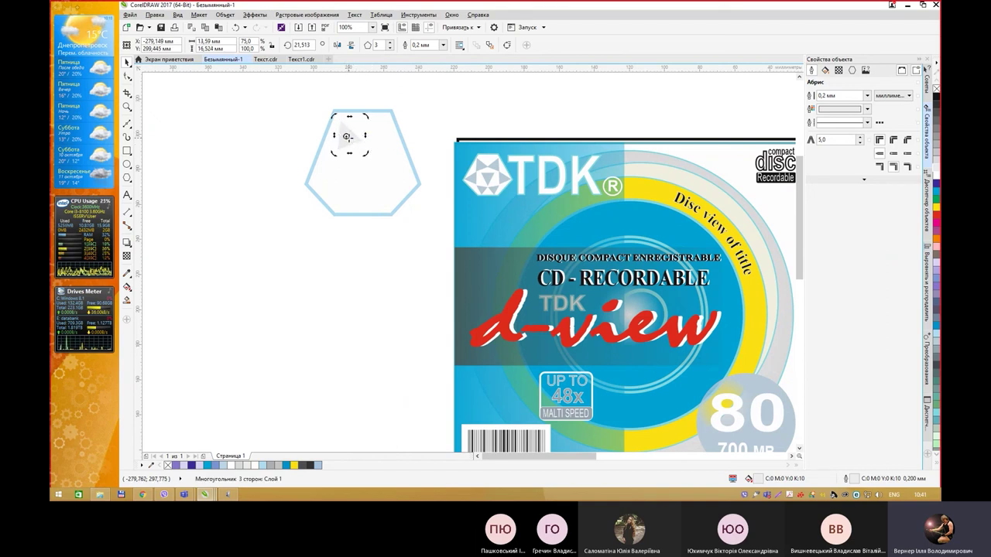
Duplicate the gray triangle, mirror the copy horizontally and place it in the hexagon's upper-right corner facing the original.
{"action": "left_click", "coordinate": [348, 137]}
{"action": "key", "text": "ctrl+d"}
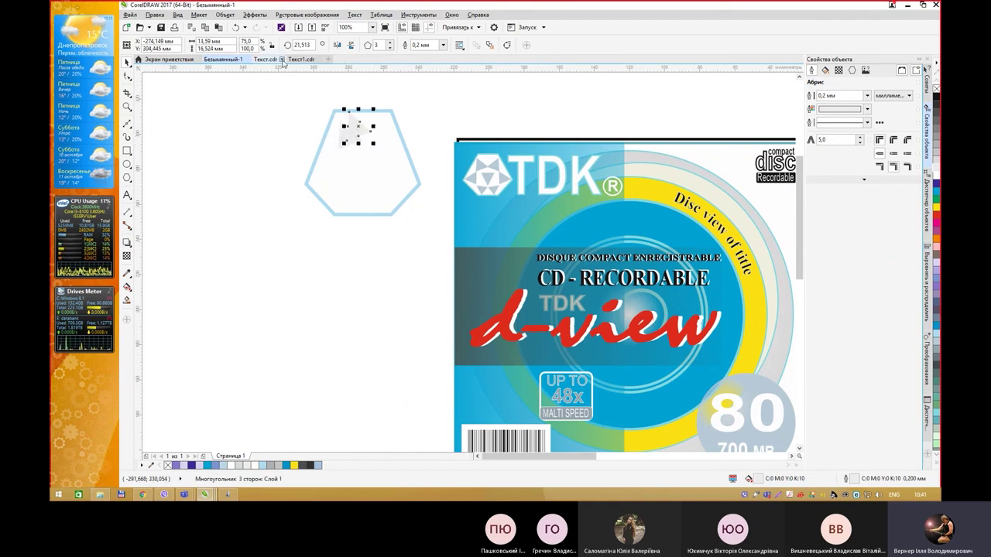
{"action": "left_click", "coordinate": [338, 45]}
{"action": "mouse_move", "coordinate": [364, 130]}
{"action": "left_mouse_down"}
{"action": "mouse_move", "coordinate": [383, 144]}
{"action": "mouse_move", "coordinate": [377, 136]}
{"action": "left_mouse_up"}
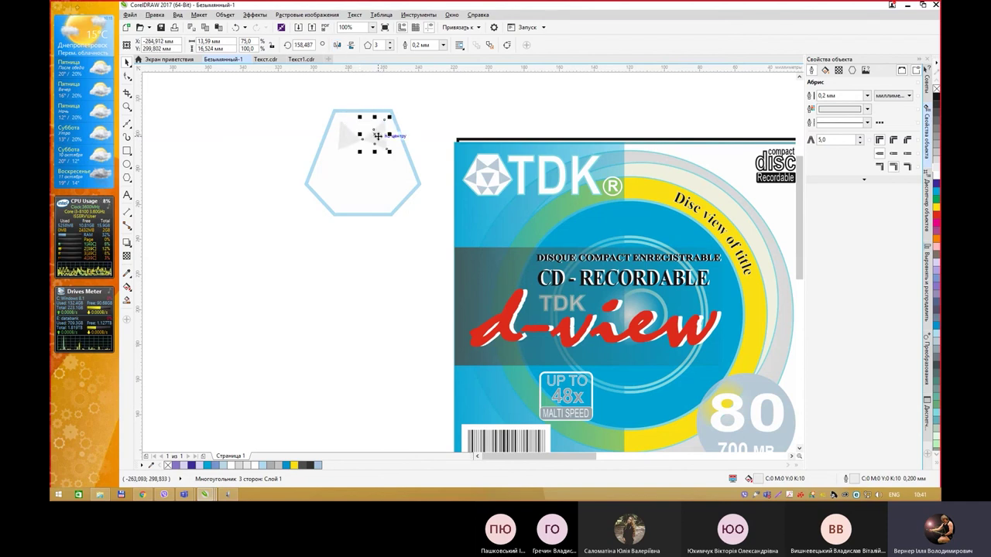
Place a copy of the upper-left triangle in the hexagon's left corner, rotated to about 90.8°.
{"action": "left_click", "coordinate": [347, 140]}
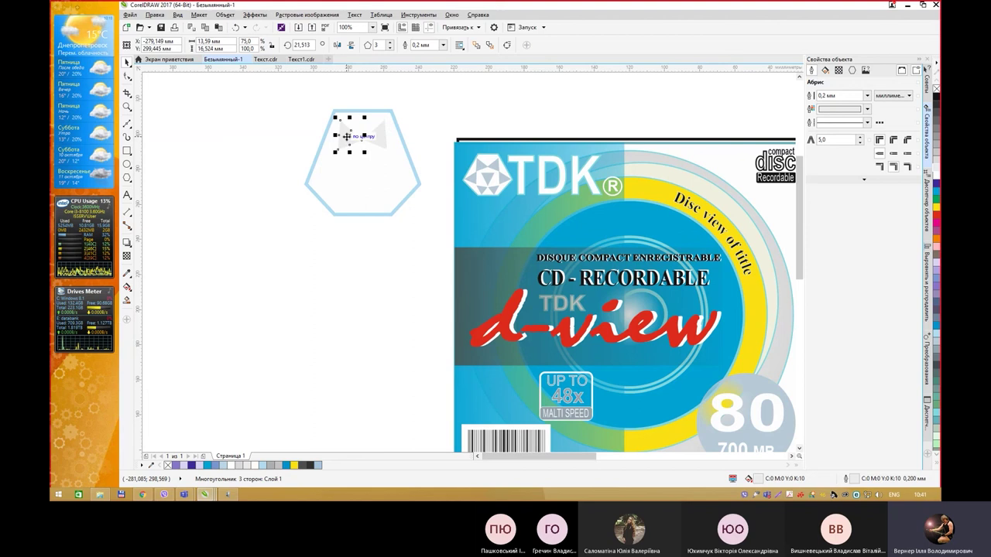
{"action": "left_click_drag", "start_coordinate": [346, 136], "coordinate": [366, 142]}
{"action": "left_click", "coordinate": [332, 165]}
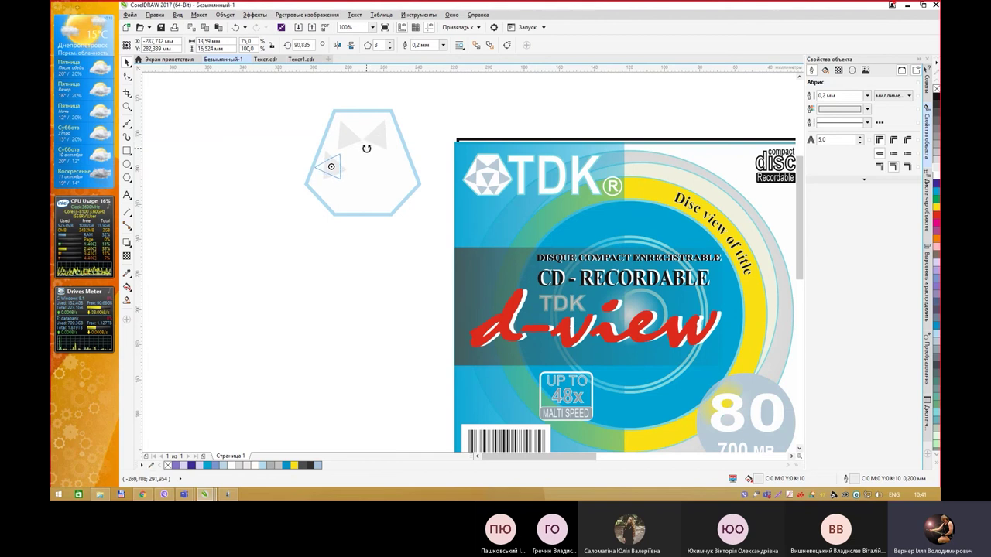
{"action": "left_click", "coordinate": [331, 167]}
{"action": "mouse_move", "coordinate": [331, 167]}
{"action": "left_mouse_down"}
{"action": "mouse_move", "coordinate": [332, 185]}
{"action": "mouse_move", "coordinate": [333, 168]}
{"action": "left_mouse_up"}
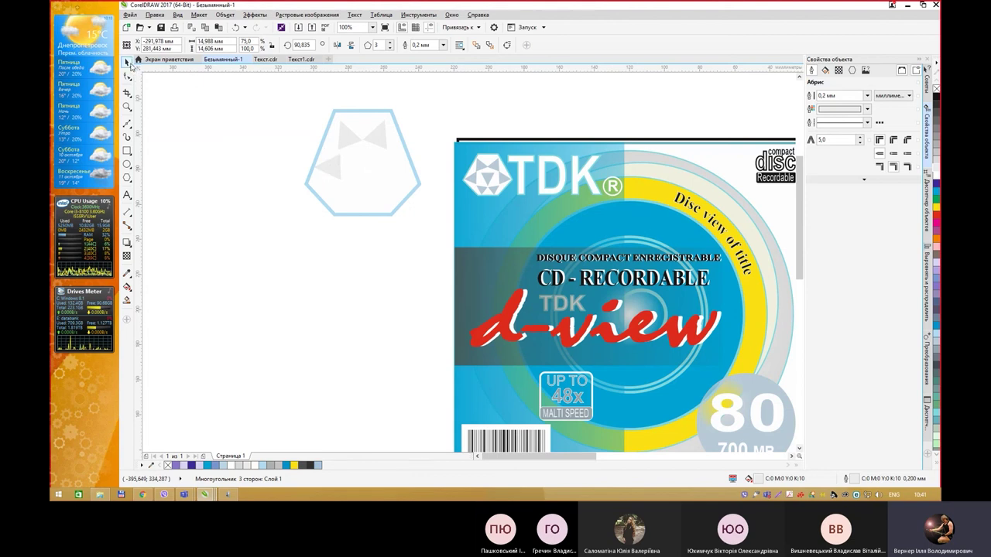
Move the hexagon's two side corners and its whole bottom edge upward, making the shape about 52.5 mm high.
{"action": "left_click", "coordinate": [128, 77]}
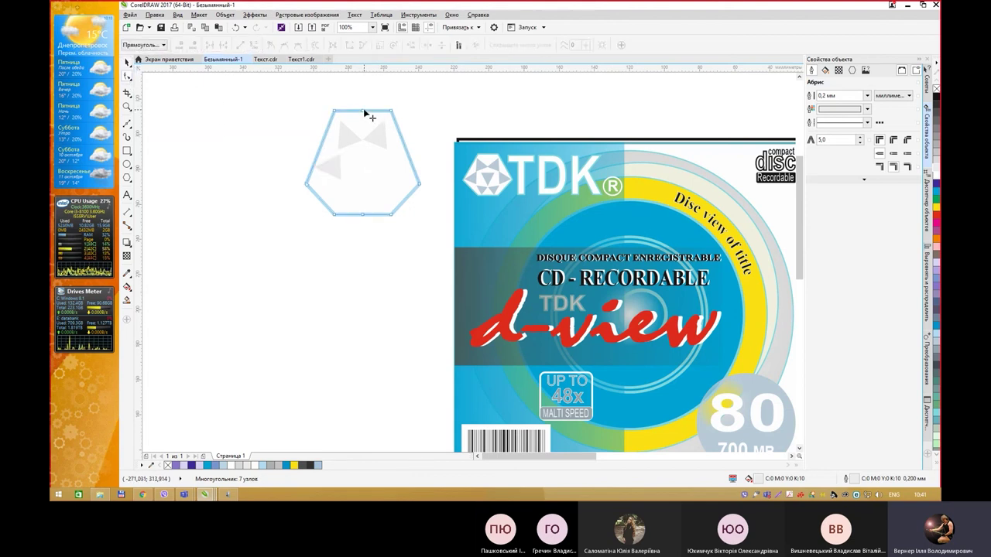
{"action": "left_click", "coordinate": [307, 185]}
{"action": "left_click_drag", "start_coordinate": [433, 200], "coordinate": [420, 172]}
{"action": "mouse_move", "coordinate": [316, 229]}
{"action": "left_mouse_down"}
{"action": "mouse_move", "coordinate": [410, 205]}
{"action": "mouse_move", "coordinate": [367, 206]}
{"action": "left_mouse_up"}
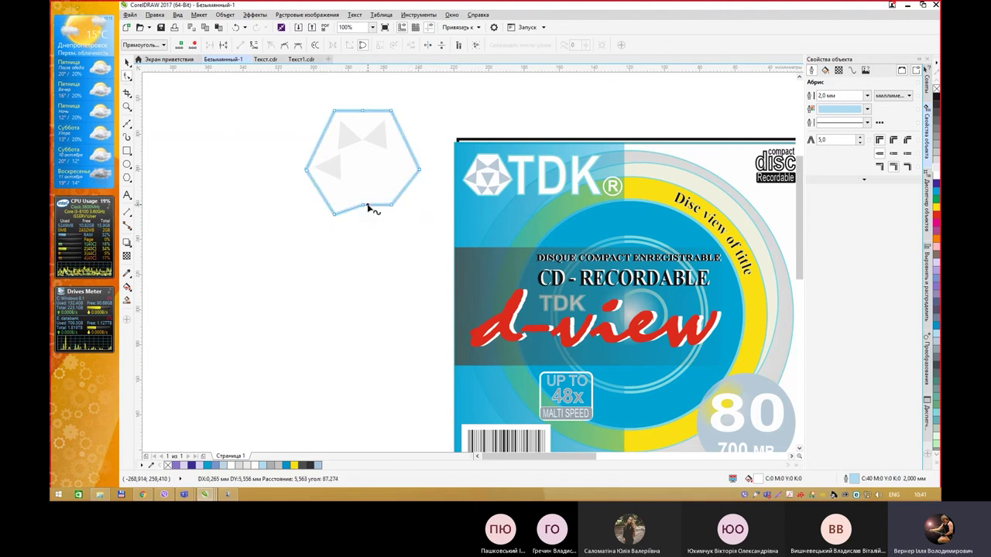
{"action": "key", "text": "ctrl+z"}
{"action": "left_click_drag", "start_coordinate": [309, 232], "coordinate": [395, 206]}
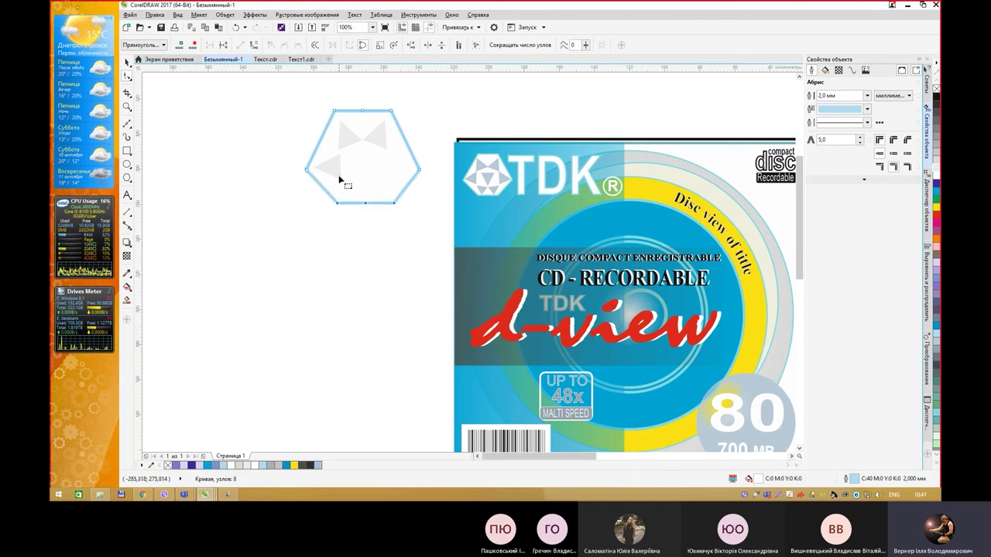
{"action": "key", "text": "space"}
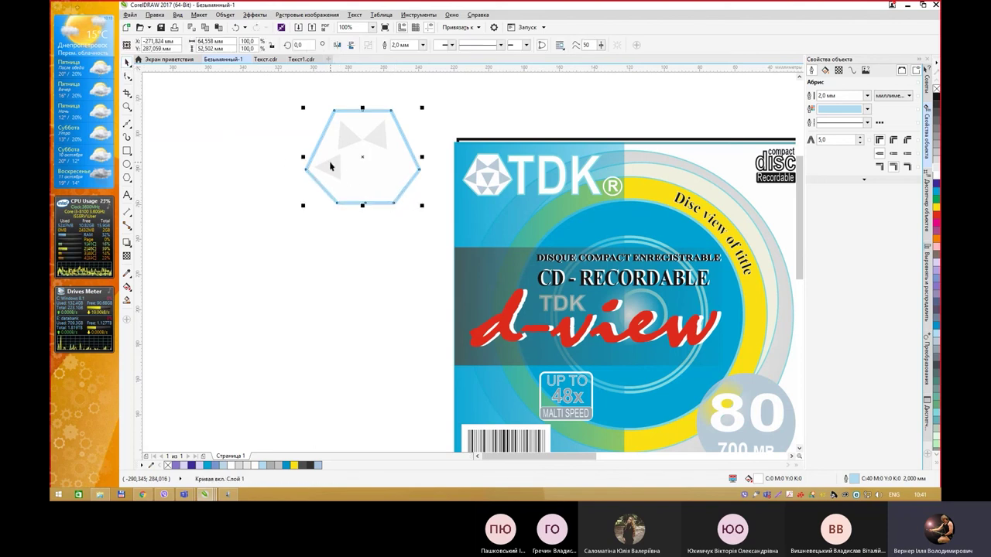
Place two downward-pointing copies of the triangle, rotated about 181.9°, side by side along the hexagon's bottom edge.
{"action": "left_click", "coordinate": [328, 166]}
{"action": "left_click_drag", "start_coordinate": [328, 166], "coordinate": [397, 196]}
{"action": "key", "text": "ctrl+d"}
{"action": "left_click", "coordinate": [349, 186]}
{"action": "key", "text": "Delete"}
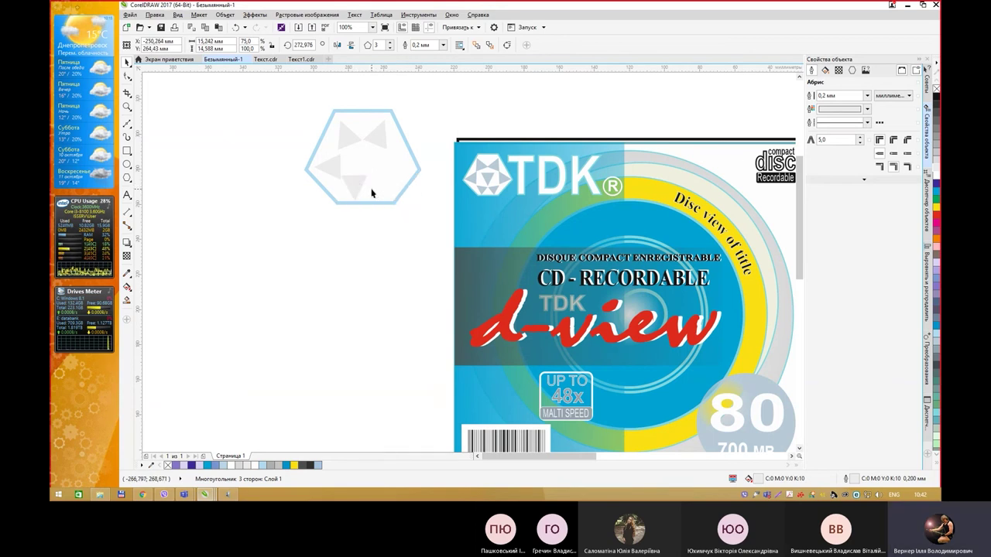
{"action": "left_click", "coordinate": [356, 183]}
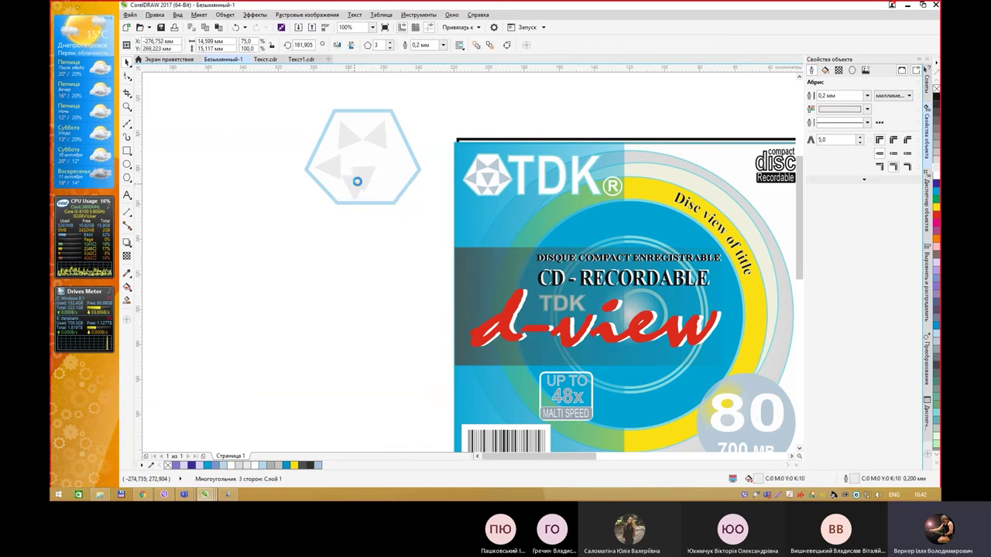
{"action": "left_click_drag", "start_coordinate": [365, 179], "coordinate": [381, 184]}
Duplicate the left corner triangle, mirror the copy horizontally and place it in the hexagon's right corner.
{"action": "left_click", "coordinate": [331, 169]}
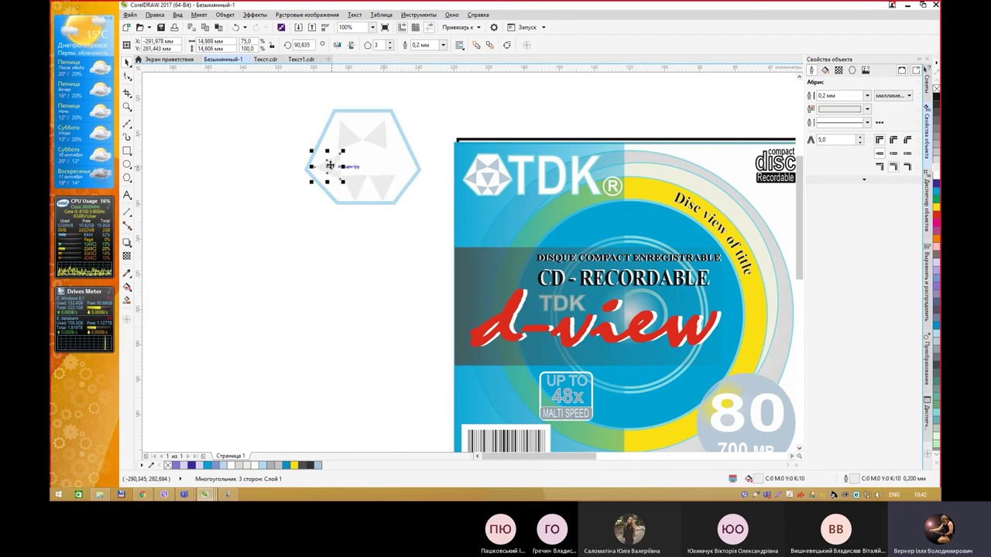
{"action": "left_click_drag", "start_coordinate": [330, 165], "coordinate": [347, 160]}
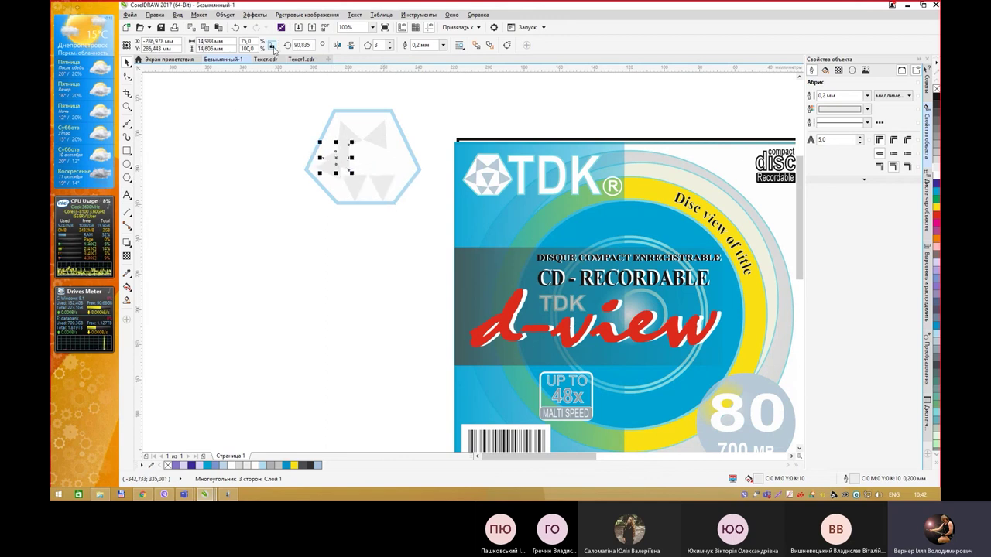
{"action": "left_click", "coordinate": [338, 45]}
{"action": "left_click_drag", "start_coordinate": [344, 157], "coordinate": [395, 161]}
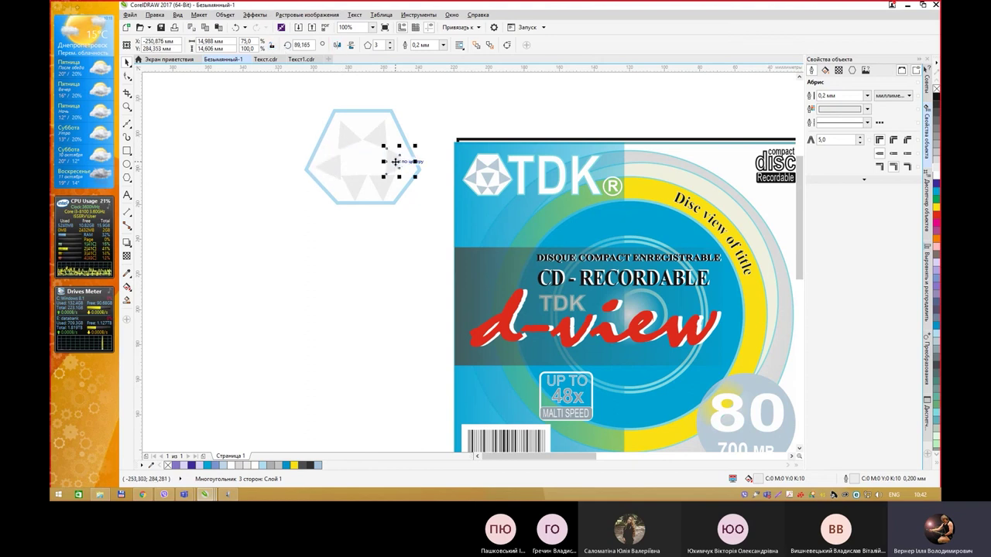
Place another downward-pointing copy of the gray triangle at the center of the hexagon.
{"action": "left_click_drag", "start_coordinate": [329, 165], "coordinate": [280, 133]}
{"action": "left_click_drag", "start_coordinate": [340, 189], "coordinate": [367, 152]}
{"action": "key", "text": "ctrl+z"}
{"action": "left_click", "coordinate": [444, 107]}
{"action": "left_click", "coordinate": [431, 126]}
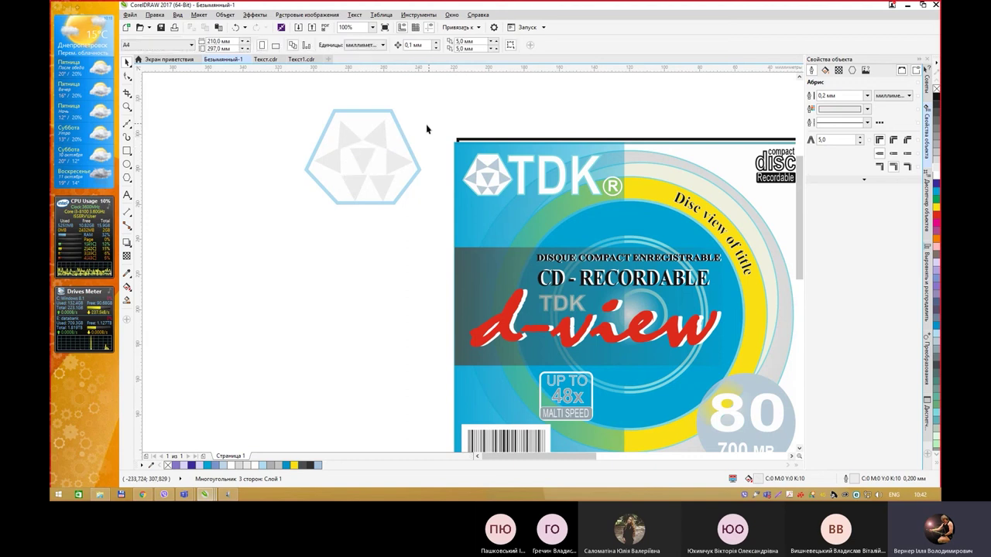
Group the hexagon with its triangles and place the logo, reduced to about half size, in the Dnipro Polytechnic cover's upper-left corner.
{"action": "left_click_drag", "start_coordinate": [277, 100], "coordinate": [423, 251]}
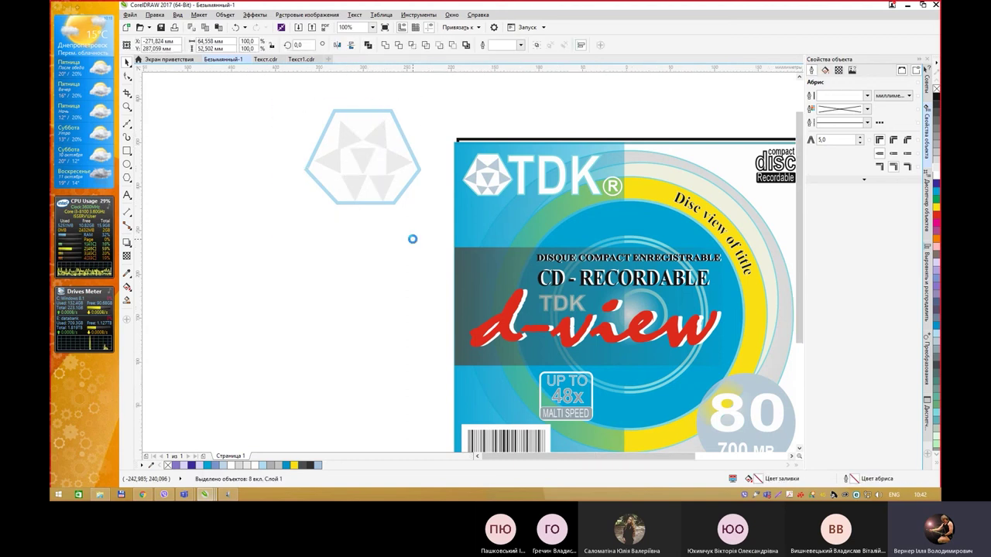
{"action": "scroll", "coordinate": [411, 237], "scroll_direction": "down", "scroll_amount": 2}
{"action": "scroll", "coordinate": [411, 166], "scroll_direction": "right", "scroll_amount": 3}
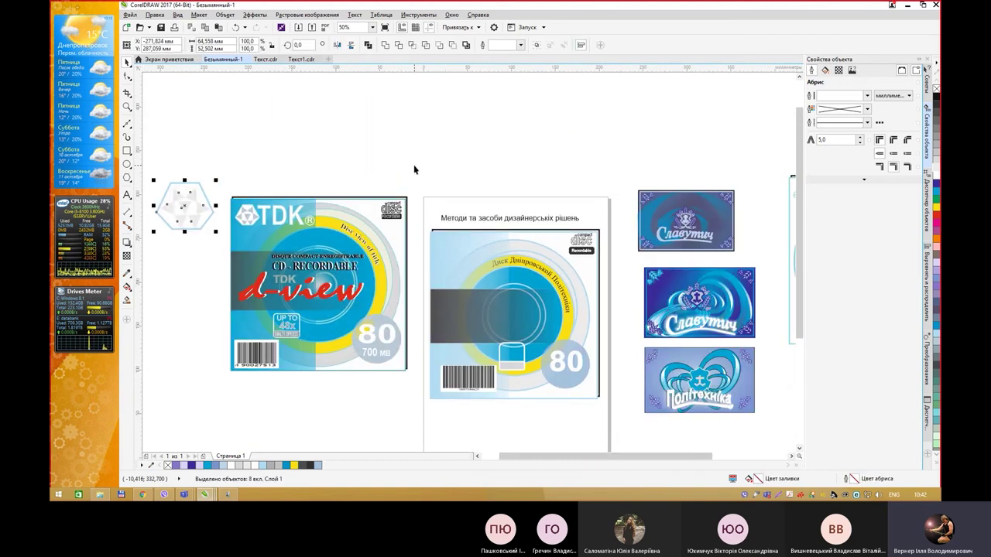
{"action": "key", "text": "ctrl+g"}
{"action": "left_click_drag", "start_coordinate": [172, 195], "coordinate": [440, 232]}
{"action": "left_click", "coordinate": [424, 253]}
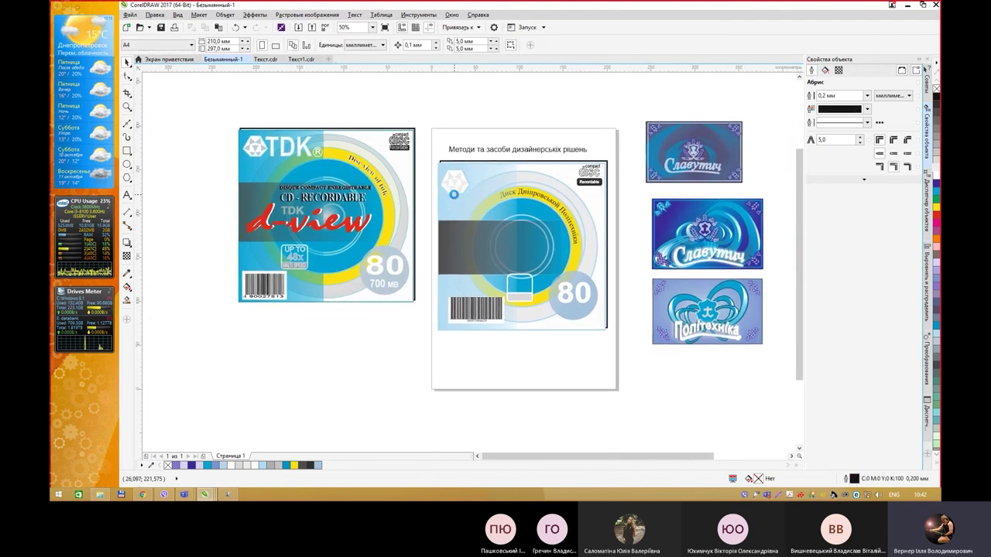
{"action": "scroll", "coordinate": [440, 233], "scroll_direction": "up", "scroll_amount": 1}
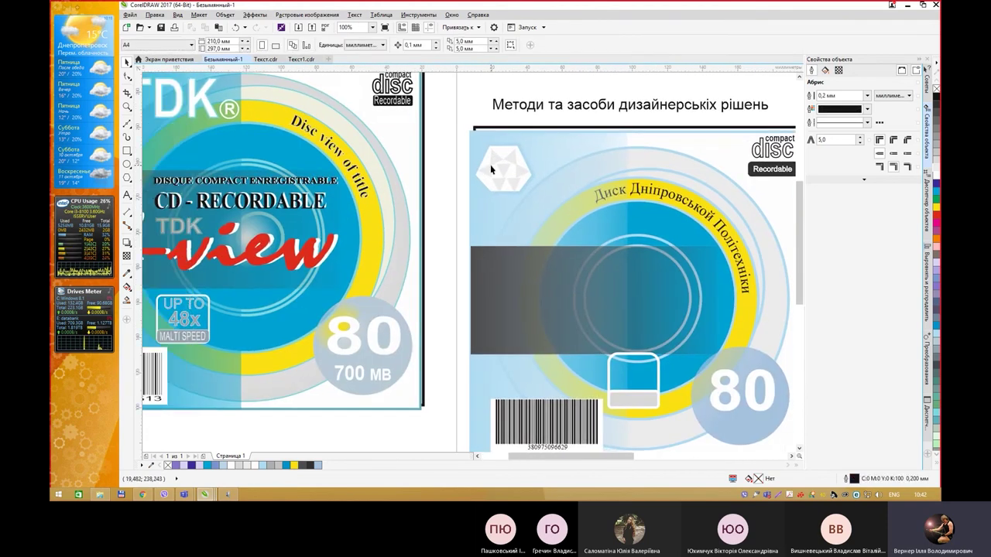
{"action": "scroll", "coordinate": [489, 166], "scroll_direction": "down", "scroll_amount": 1}
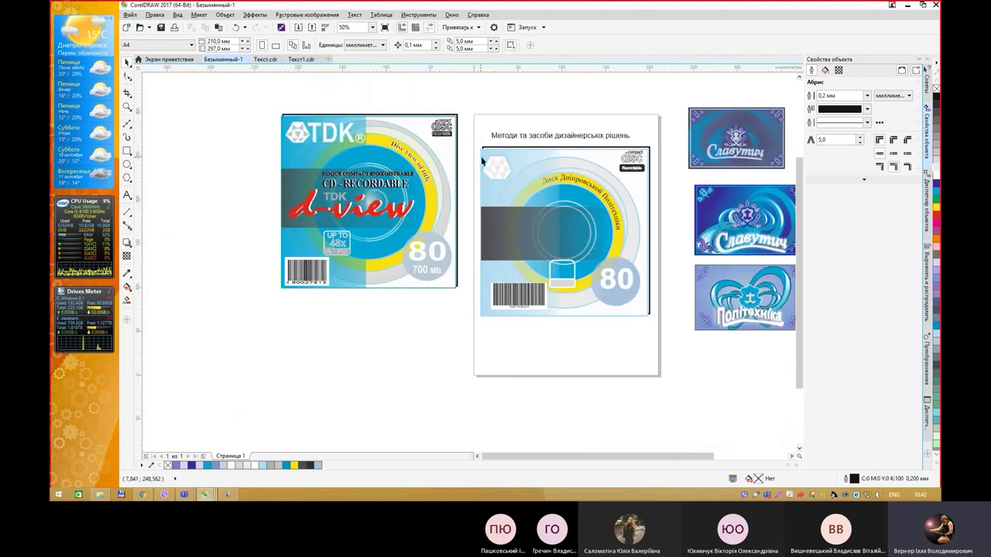